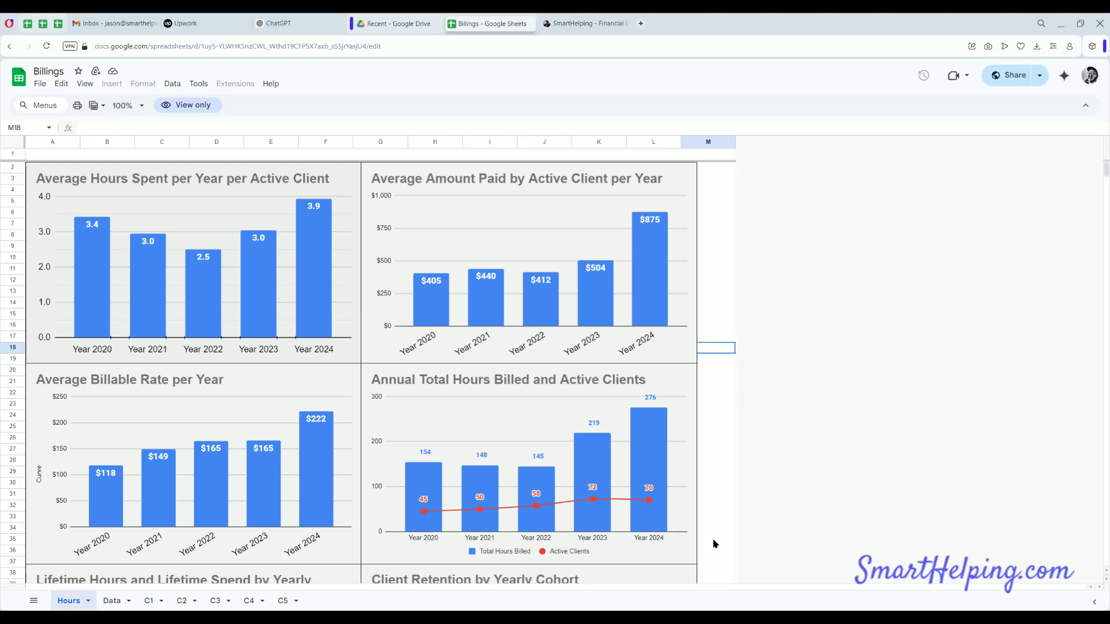
- Switch to the SmartHelping contact page and look over the lifetime client stats charts and gauges
{"action": "left_click", "coordinate": [714, 540]}
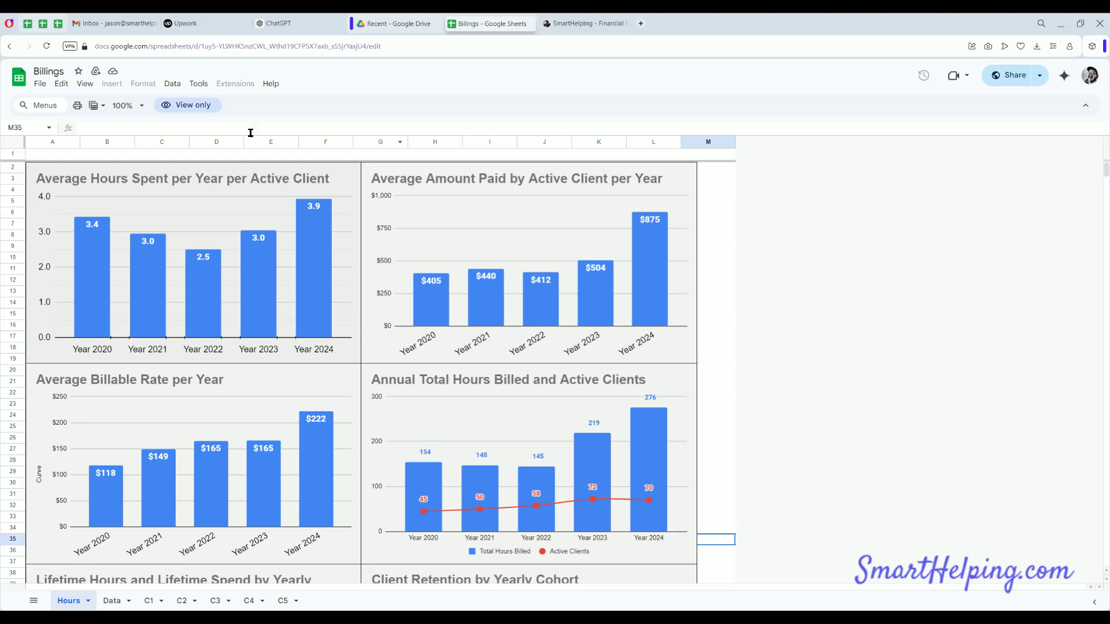
{"action": "left_click", "coordinate": [586, 24]}
{"action": "scroll", "coordinate": [419, 258], "scroll_direction": "up", "scroll_amount": 3}
{"action": "scroll", "coordinate": [405, 243], "scroll_direction": "down", "scroll_amount": 3}
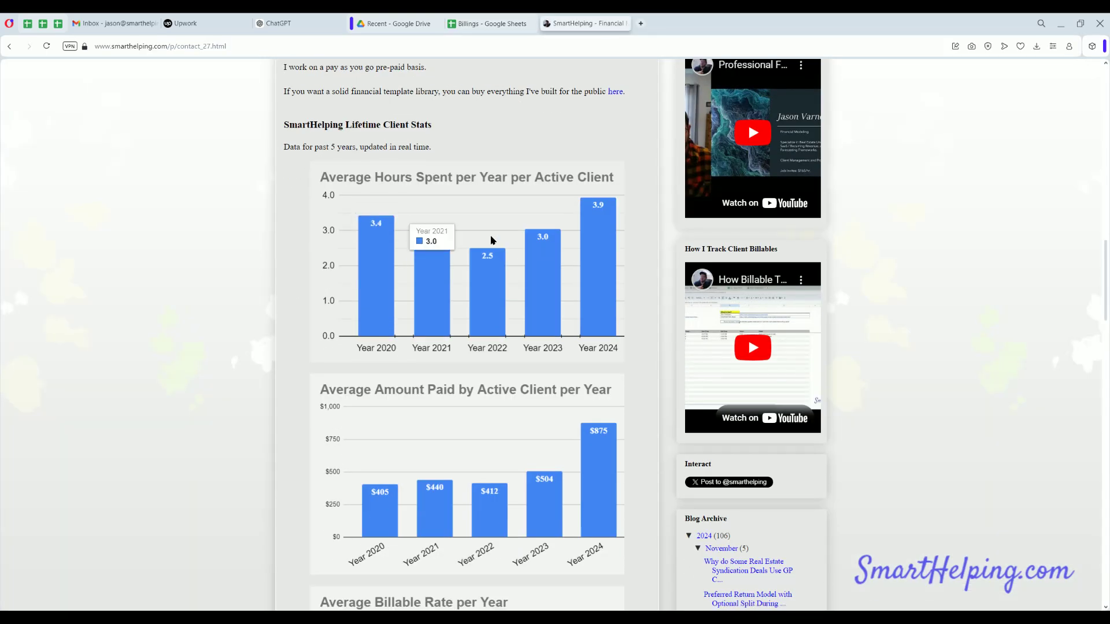
{"action": "scroll", "coordinate": [492, 241], "scroll_direction": "up", "scroll_amount": 10}
{"action": "scroll", "coordinate": [358, 240], "scroll_direction": "down", "scroll_amount": 10}
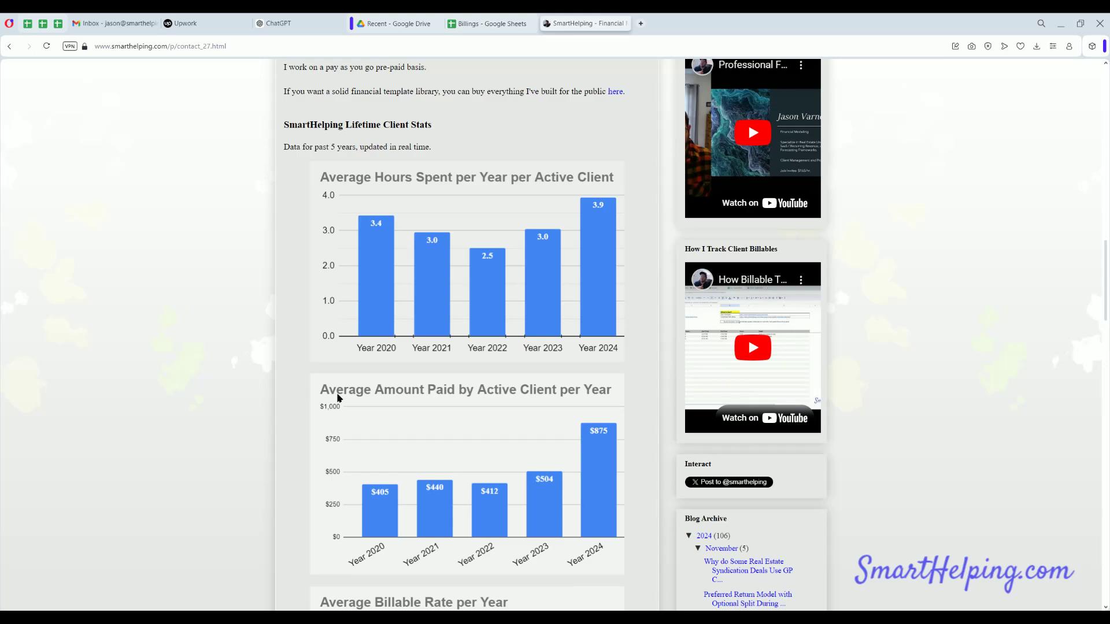
{"action": "scroll", "coordinate": [364, 243], "scroll_direction": "down", "scroll_amount": 6}
{"action": "scroll", "coordinate": [454, 366], "scroll_direction": "down", "scroll_amount": 12}
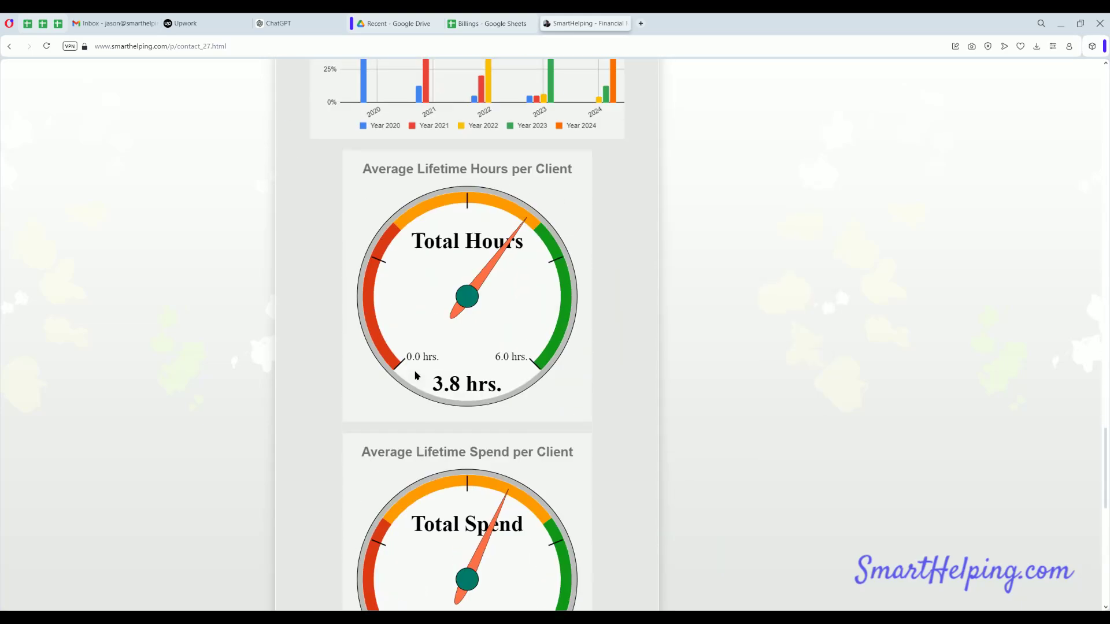
{"action": "scroll", "coordinate": [415, 375], "scroll_direction": "up", "scroll_amount": 18}
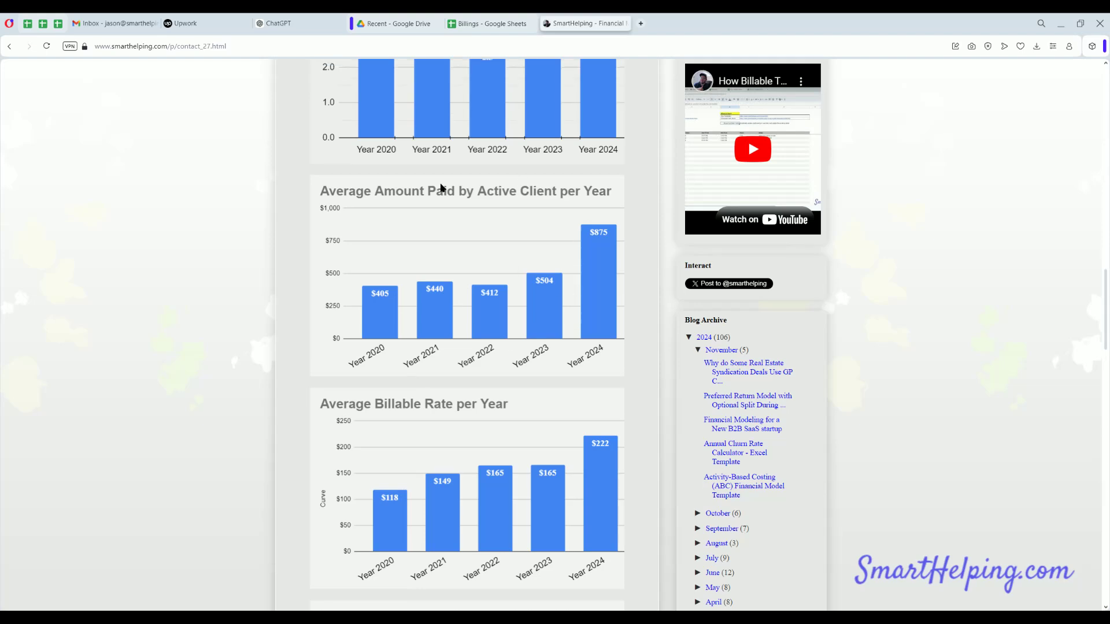
{"action": "scroll", "coordinate": [458, 345], "scroll_direction": "up", "scroll_amount": 6}
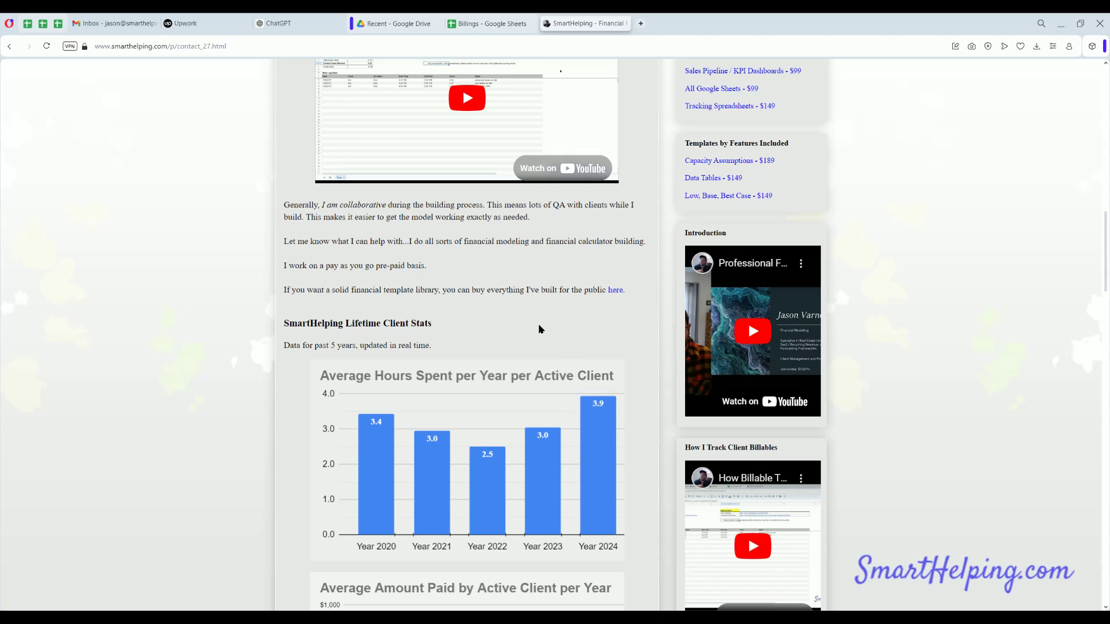
- Return to the Billings spreadsheet and look through the Data and C1 to C5 cohort sheets, ending on Data
{"action": "left_click", "coordinate": [490, 26]}
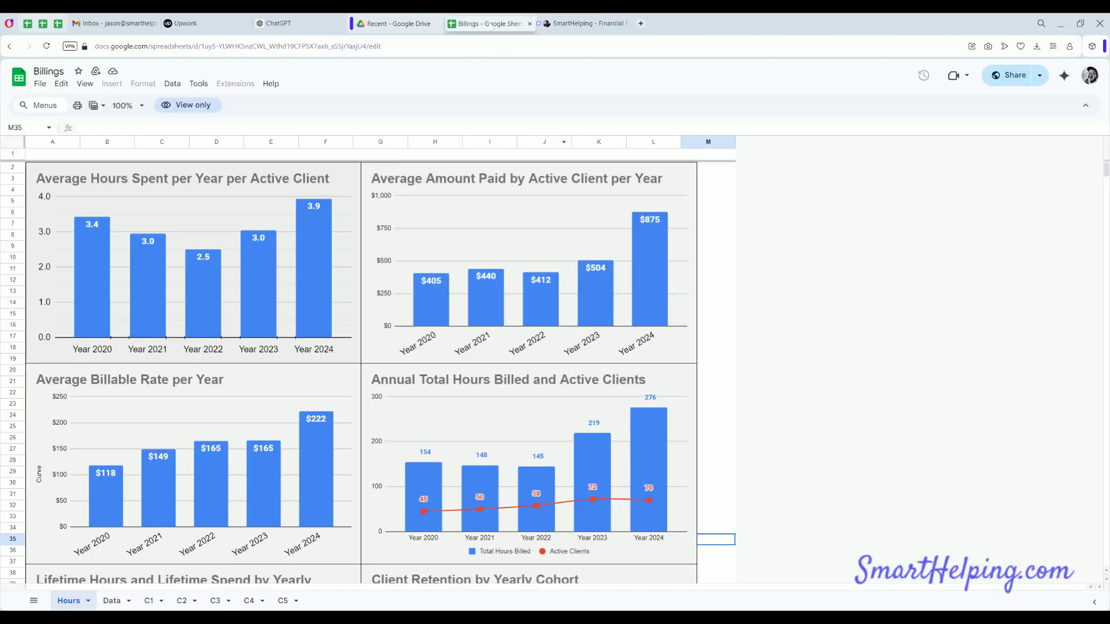
{"action": "left_click", "coordinate": [112, 601]}
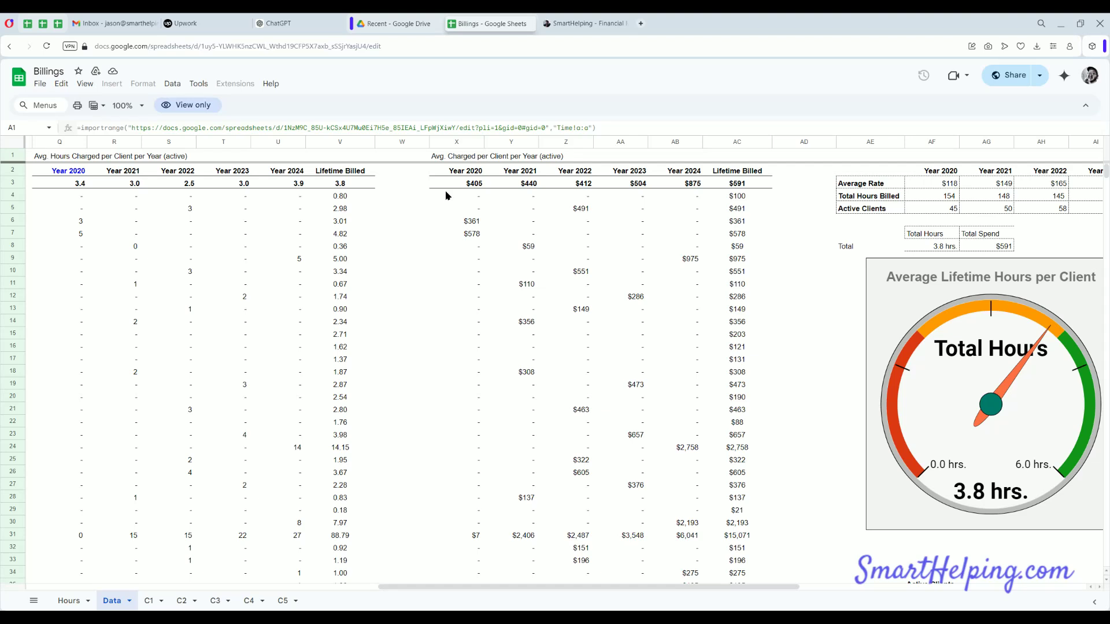
{"action": "left_click", "coordinate": [151, 600]}
{"action": "left_click", "coordinate": [181, 600]}
{"action": "left_click", "coordinate": [216, 601]}
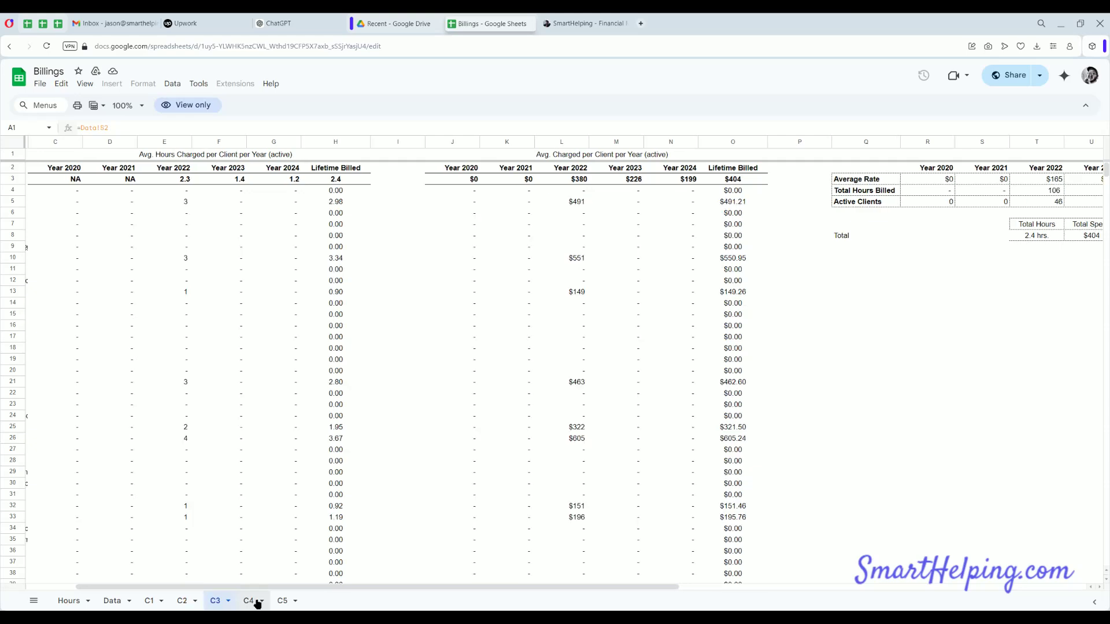
{"action": "left_click", "coordinate": [249, 602]}
{"action": "left_click", "coordinate": [283, 601]}
{"action": "left_click_drag", "start_coordinate": [350, 586], "coordinate": [298, 588]}
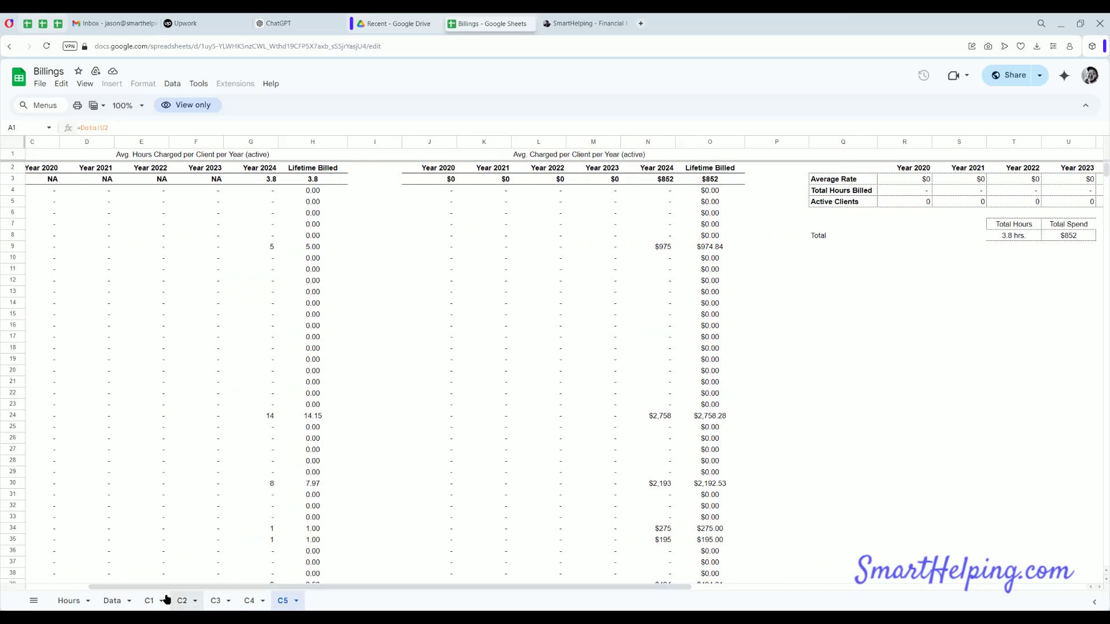
{"action": "left_click", "coordinate": [150, 601]}
{"action": "left_click", "coordinate": [112, 600]}
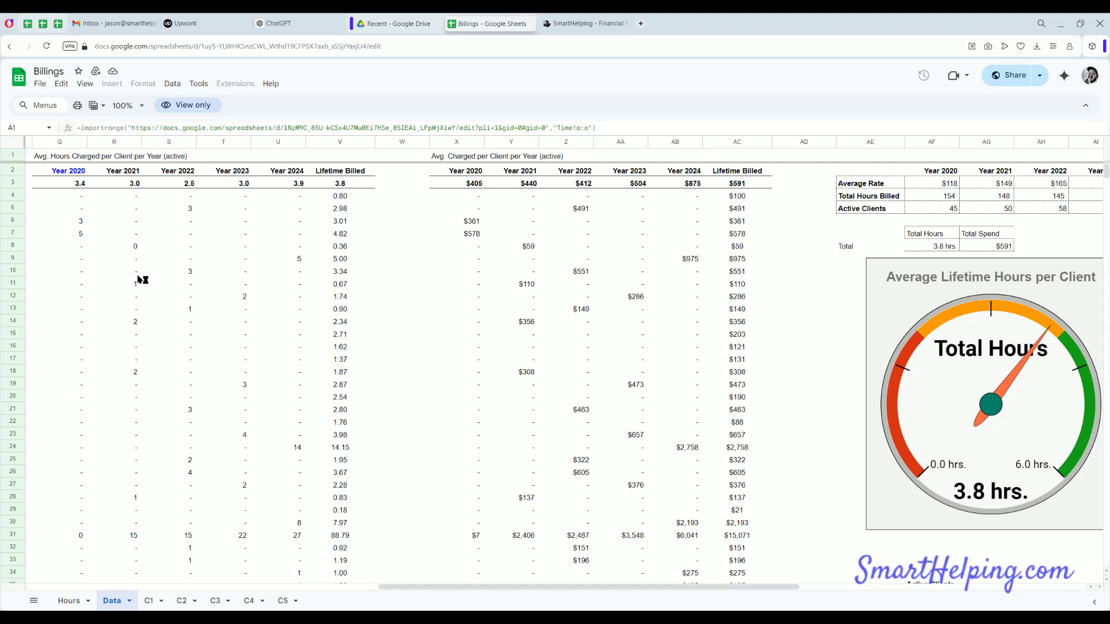
- Examine the yearly hours-per-client block and its Q4 formula, plus the average and per-client formulas under the hours Lifetime Billed heading
{"action": "left_click_drag", "start_coordinate": [63, 170], "coordinate": [278, 372]}
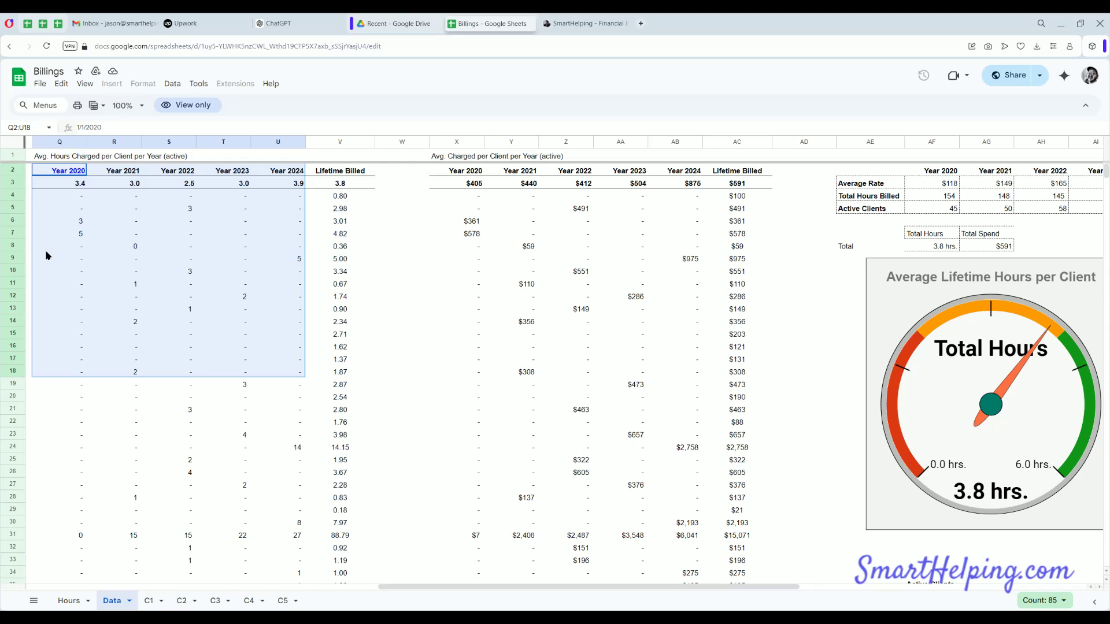
{"action": "left_click", "coordinate": [74, 199]}
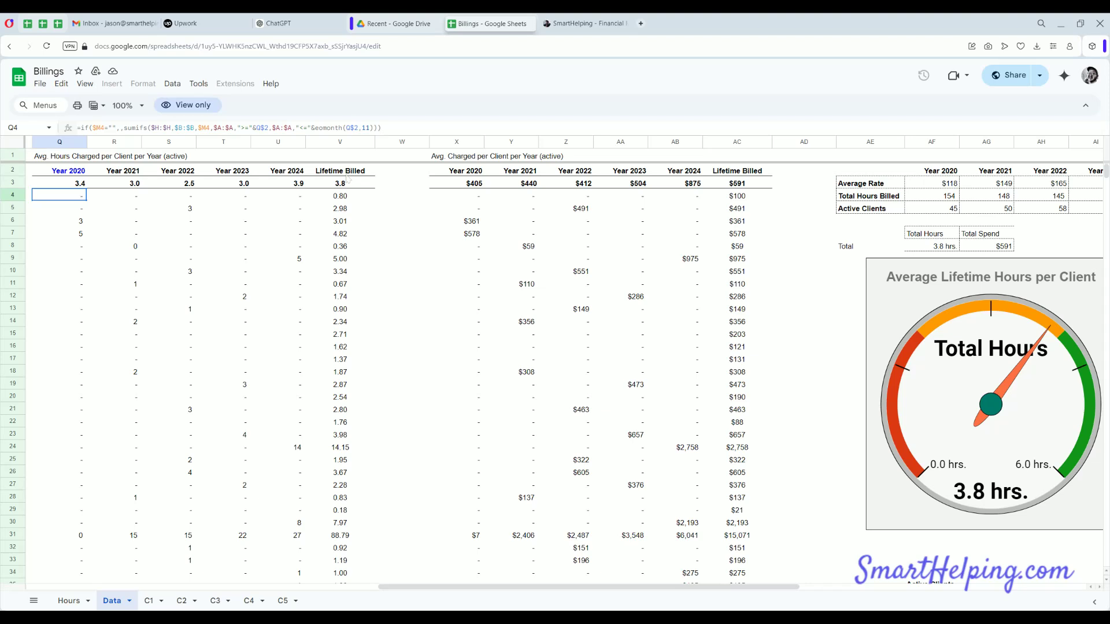
{"action": "left_click", "coordinate": [346, 175]}
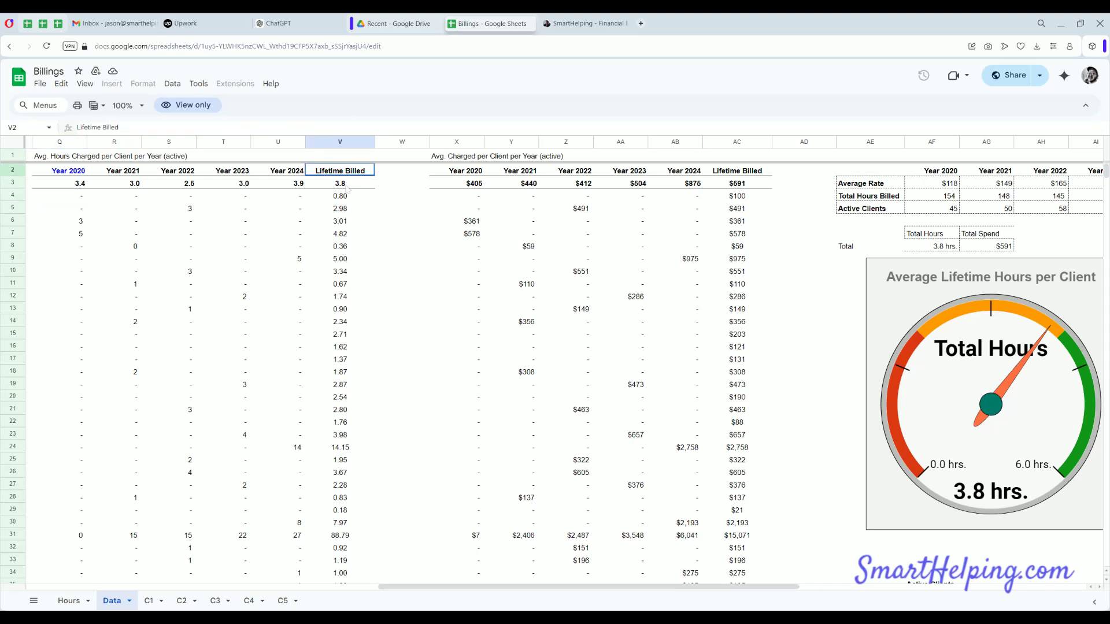
{"action": "left_click", "coordinate": [347, 187]}
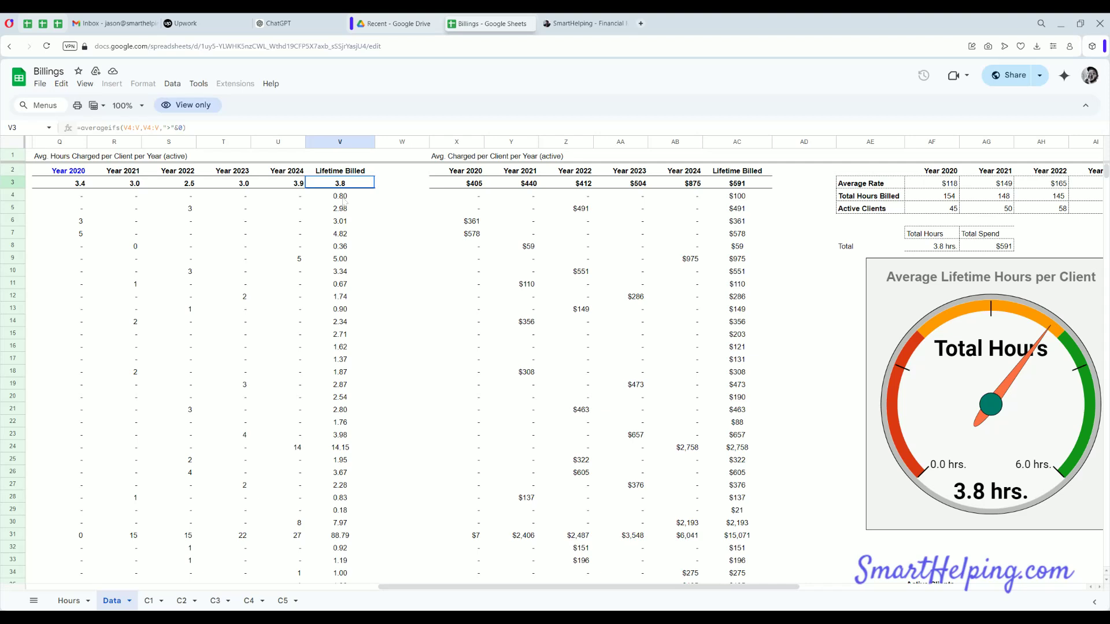
{"action": "left_click", "coordinate": [344, 198]}
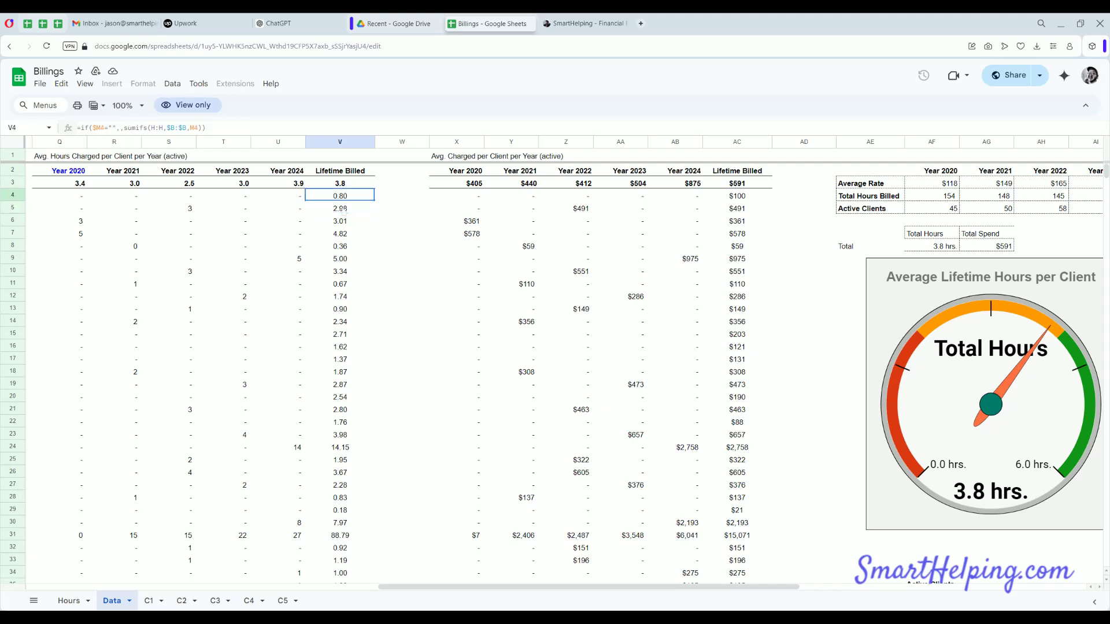
{"action": "left_click", "coordinate": [343, 209]}
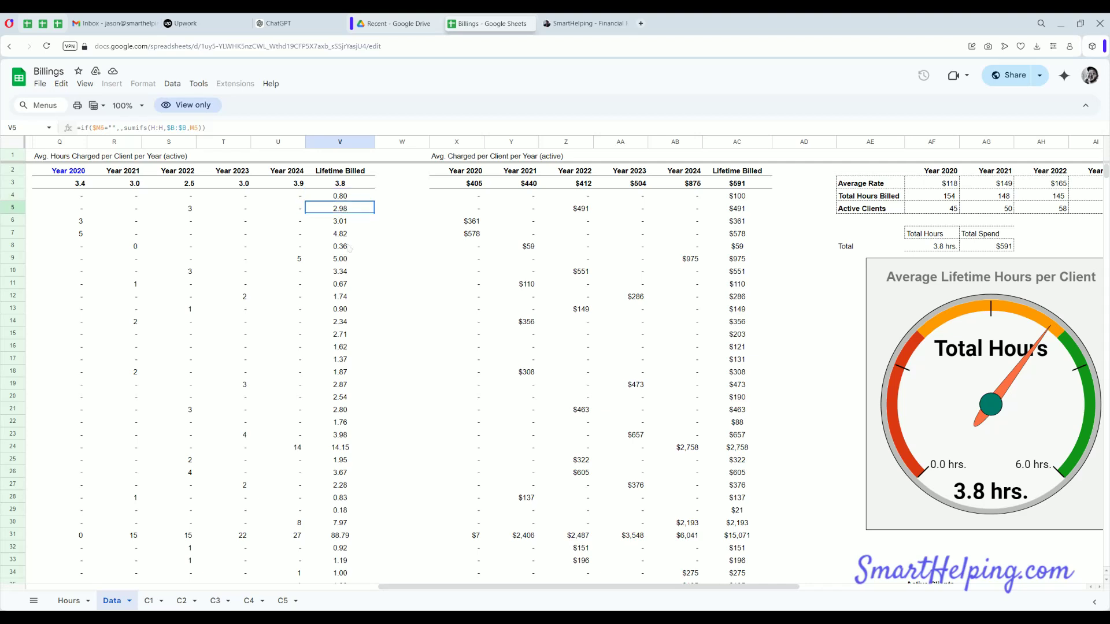
{"action": "left_click", "coordinate": [347, 246]}
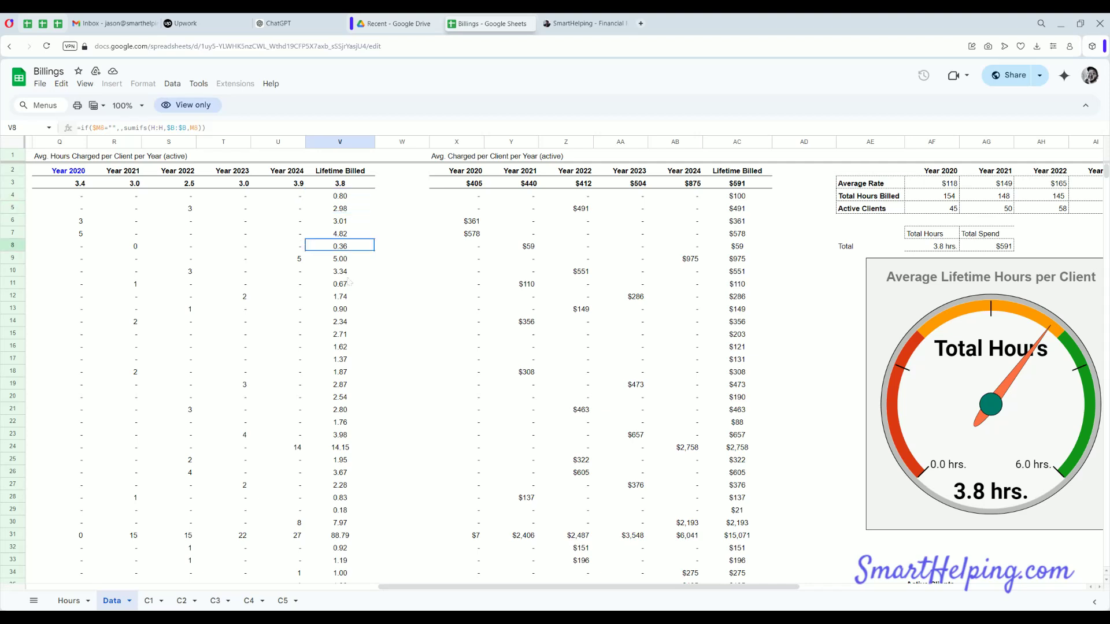
{"action": "left_click", "coordinate": [346, 283]}
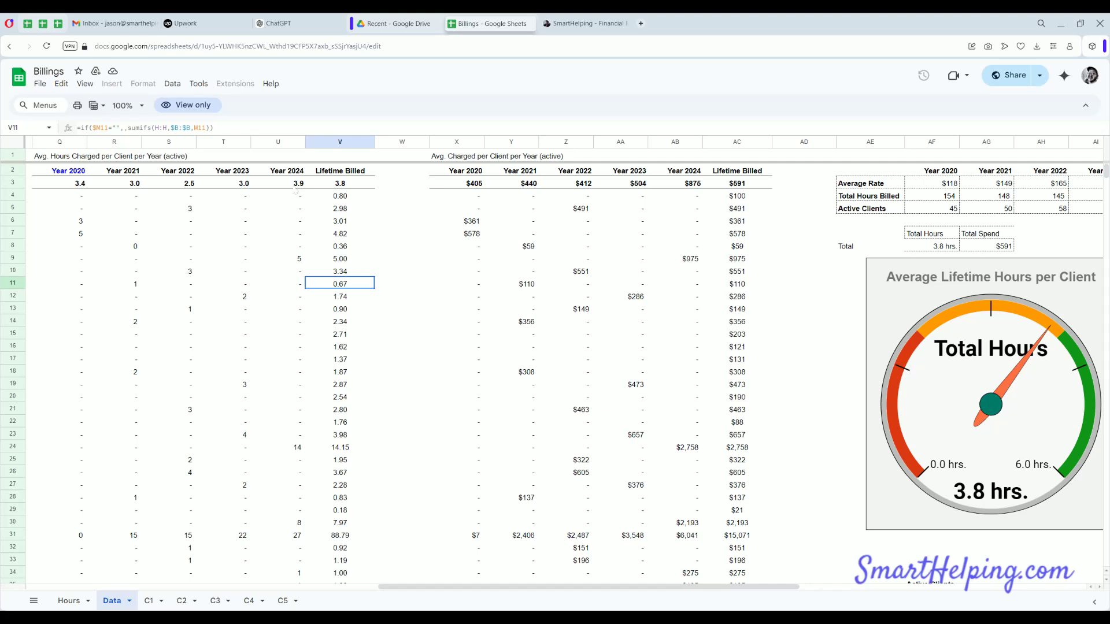
- Compare the average hours per active client formulas for Year 2020 and Year 2024 in row 3
{"action": "left_click", "coordinate": [295, 186]}
{"action": "left_click", "coordinate": [74, 186]}
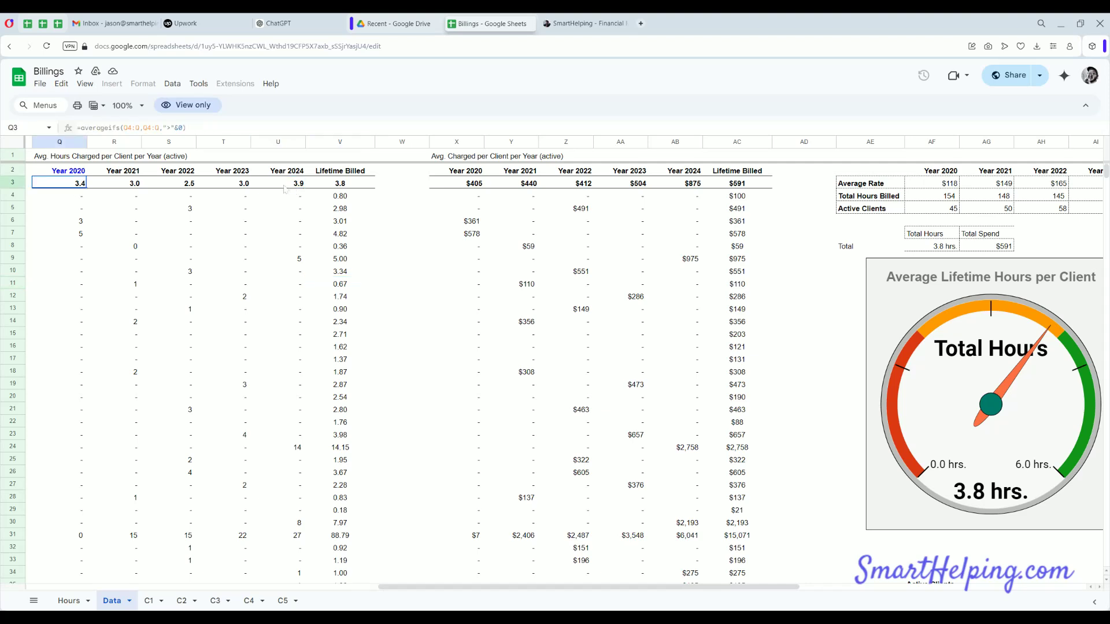
{"action": "left_click", "coordinate": [285, 188]}
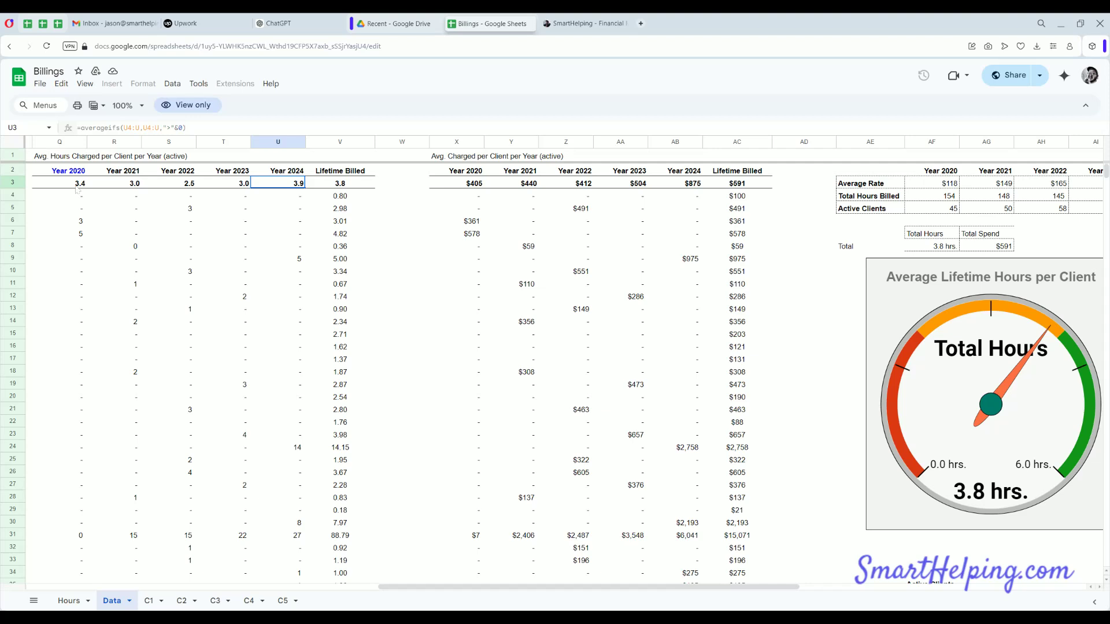
{"action": "left_click", "coordinate": [77, 188]}
- Look down the hours Lifetime Billed column for high-hour clients, checking V24, V31, V38, V65 and V74, and return to the sheet's first rows
{"action": "scroll", "coordinate": [261, 302], "scroll_direction": "down", "scroll_amount": 5}
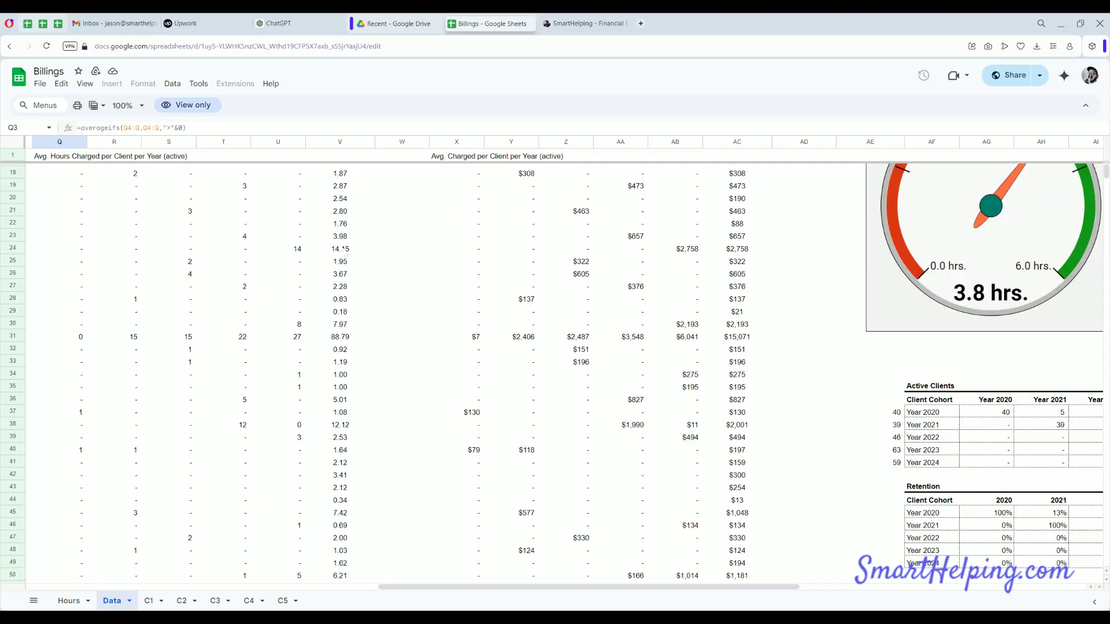
{"action": "left_click", "coordinate": [345, 249]}
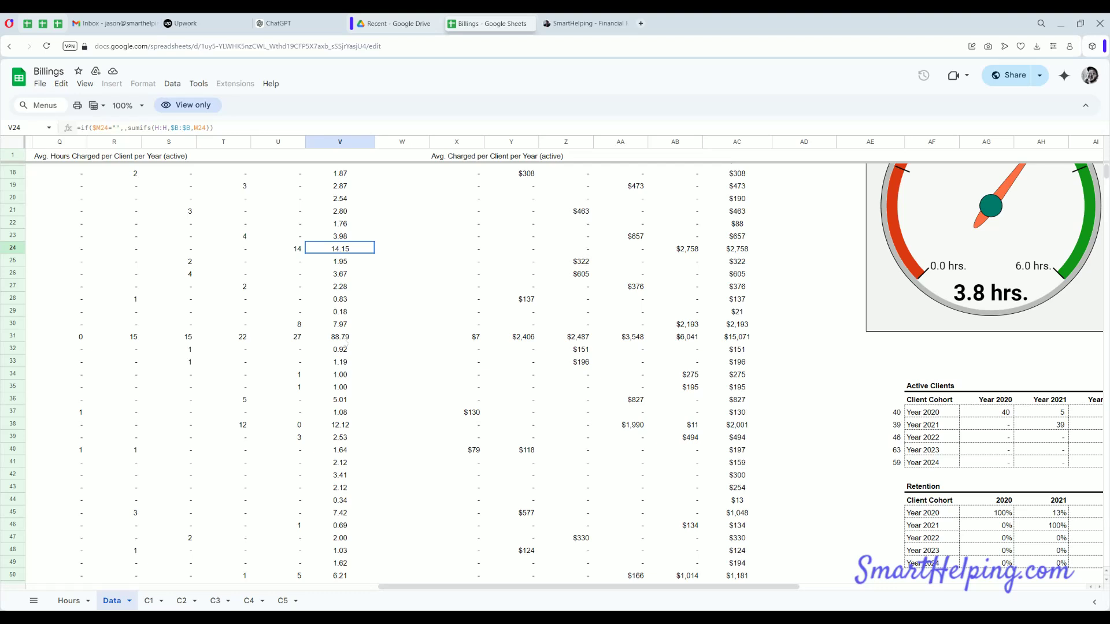
{"action": "left_click", "coordinate": [344, 339]}
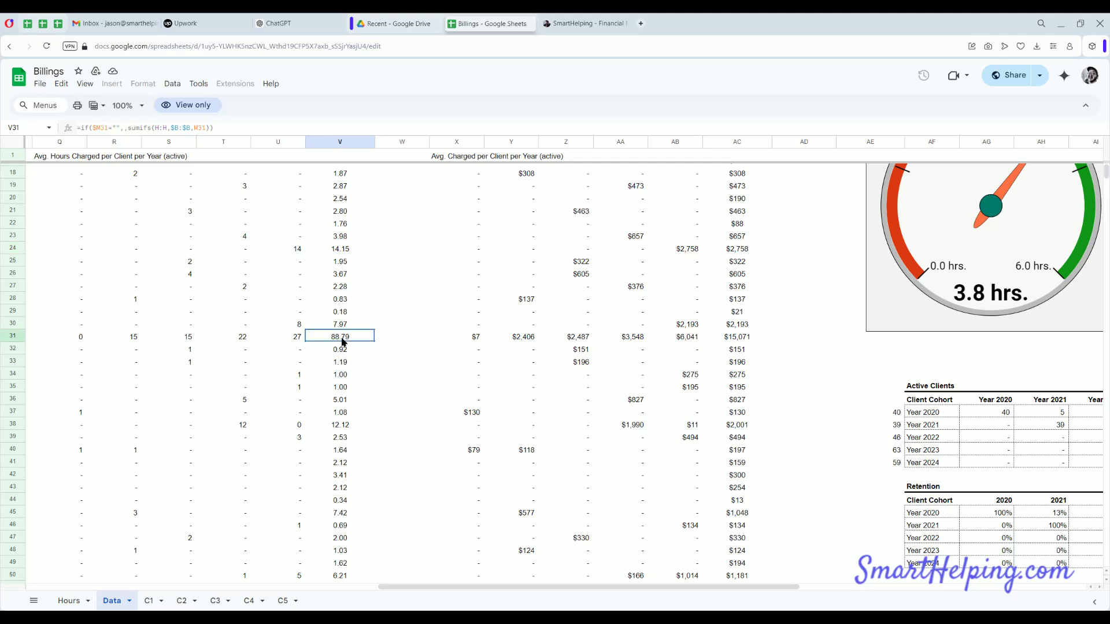
{"action": "scroll", "coordinate": [344, 342], "scroll_direction": "down", "scroll_amount": 5}
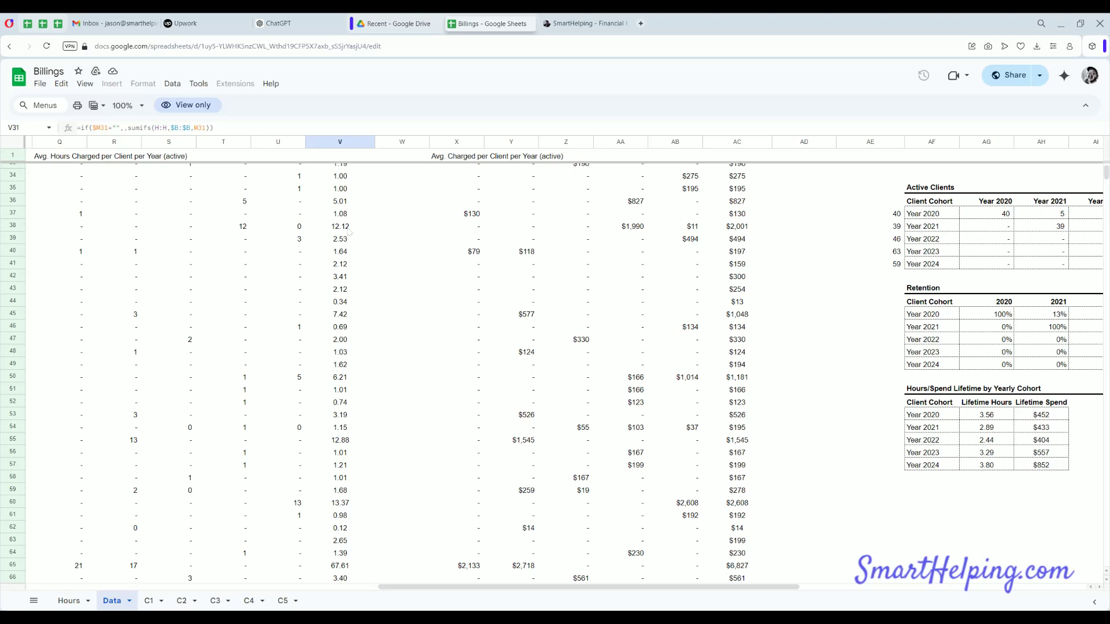
{"action": "left_click", "coordinate": [347, 227]}
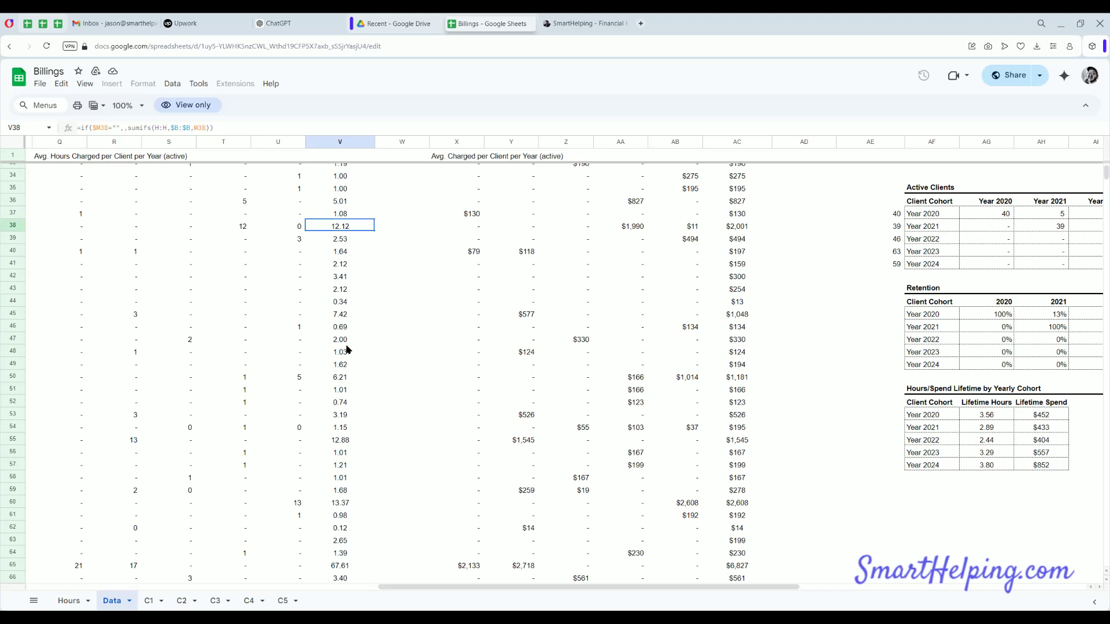
{"action": "scroll", "coordinate": [347, 349], "scroll_direction": "down", "scroll_amount": 5}
{"action": "left_click", "coordinate": [349, 368]}
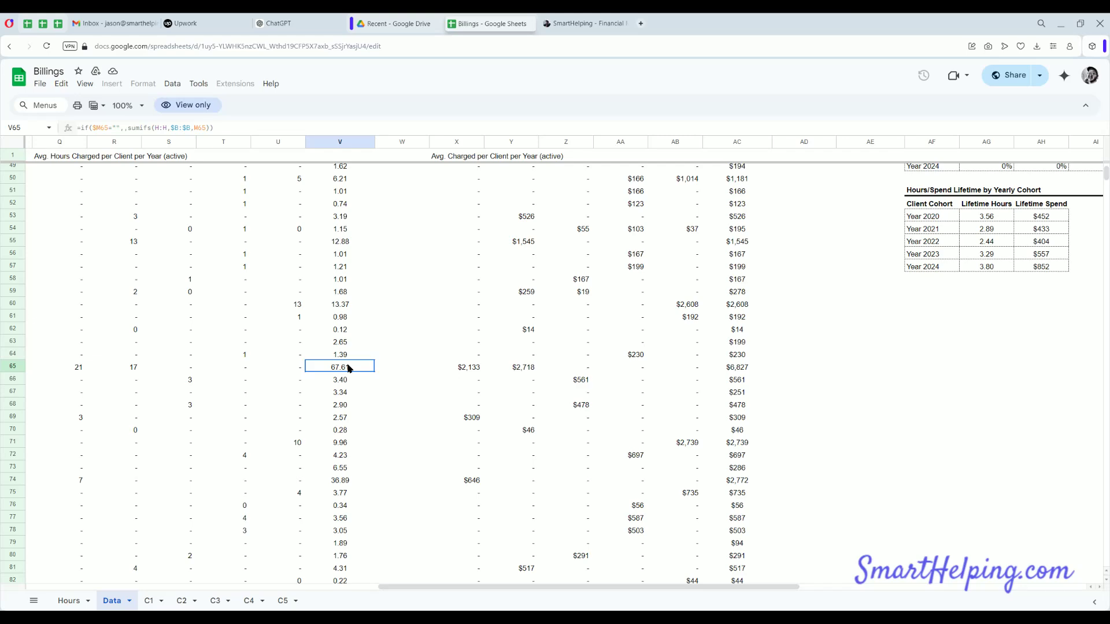
{"action": "scroll", "coordinate": [349, 358], "scroll_direction": "down", "scroll_amount": 3}
{"action": "left_click", "coordinate": [348, 347]}
{"action": "scroll", "coordinate": [348, 336], "scroll_direction": "down", "scroll_amount": 20}
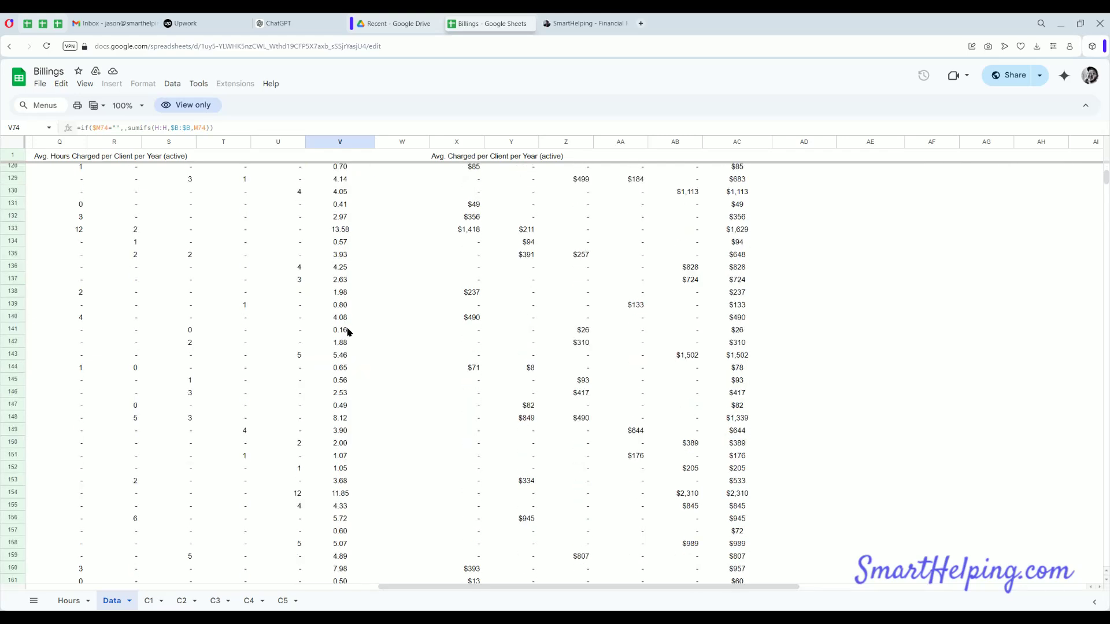
{"action": "scroll", "coordinate": [350, 332], "scroll_direction": "down", "scroll_amount": 5}
{"action": "scroll", "coordinate": [348, 329], "scroll_direction": "up", "scroll_amount": 20}
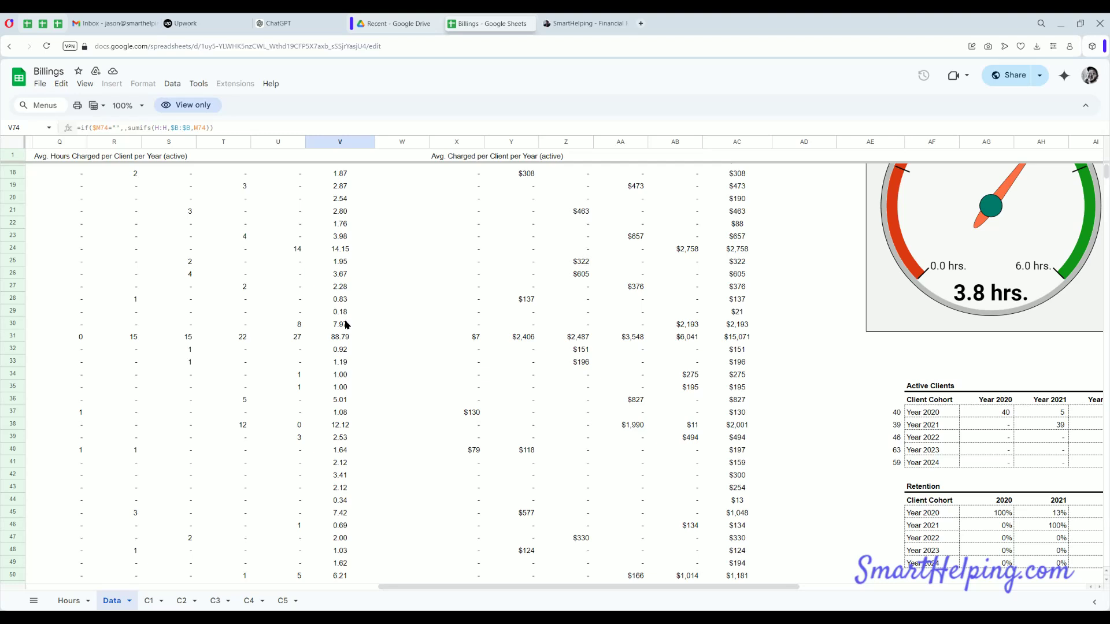
{"action": "scroll", "coordinate": [347, 325], "scroll_direction": "up", "scroll_amount": 5}
- Examine the Year 2024 amount-charged column and its AB4 formula, and compare the 2024 average hours with the average amount charged
{"action": "left_click_drag", "start_coordinate": [692, 208], "coordinate": [685, 352]}
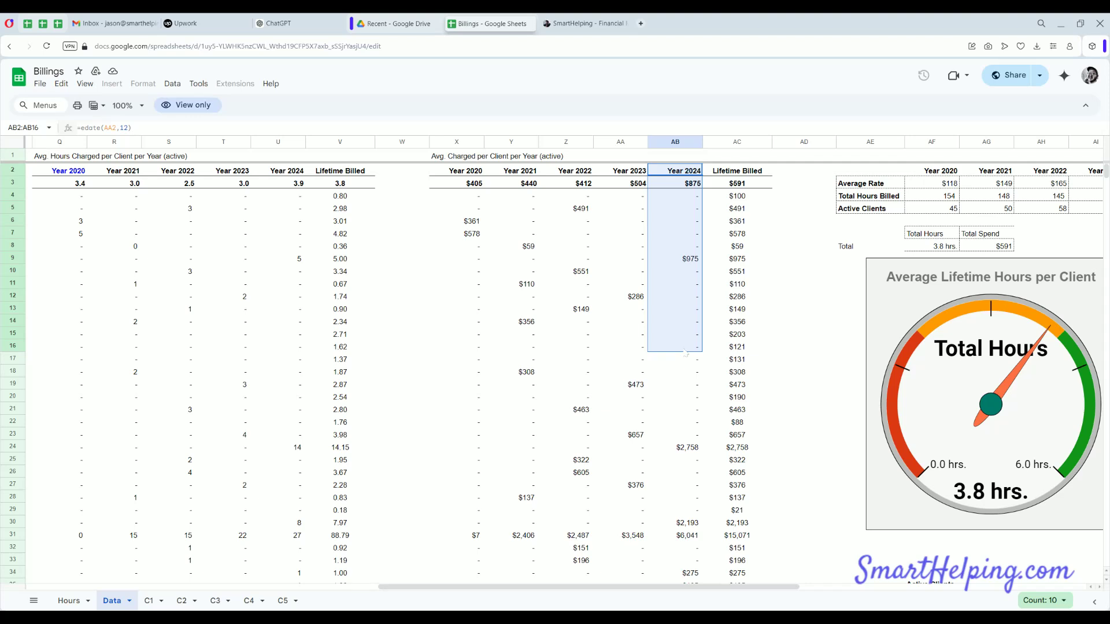
{"action": "left_click", "coordinate": [687, 198]}
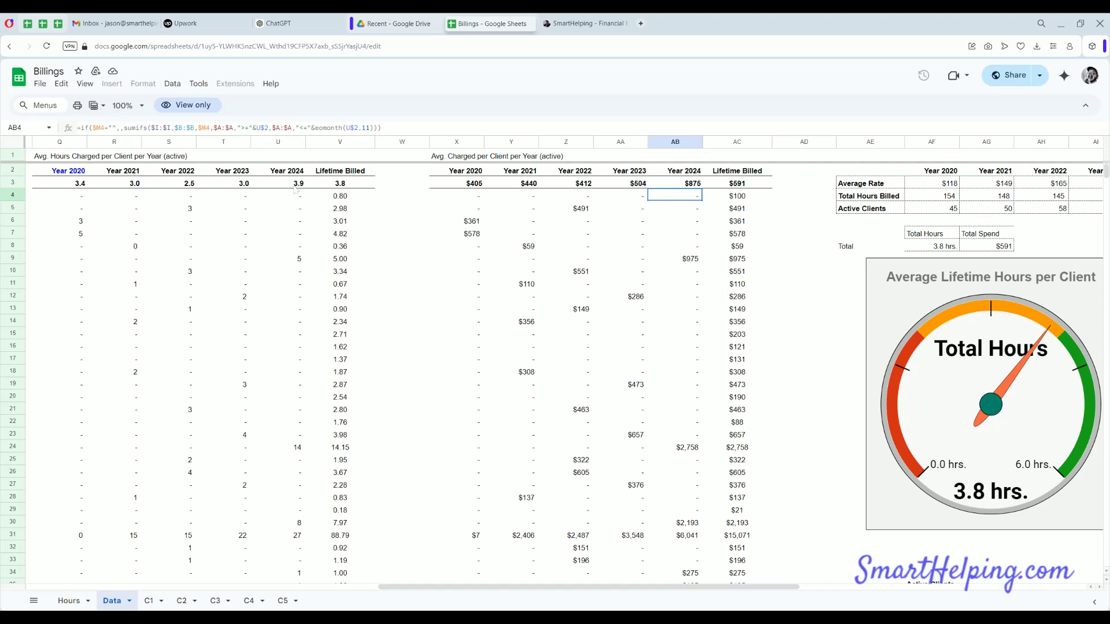
{"action": "left_click", "coordinate": [295, 186]}
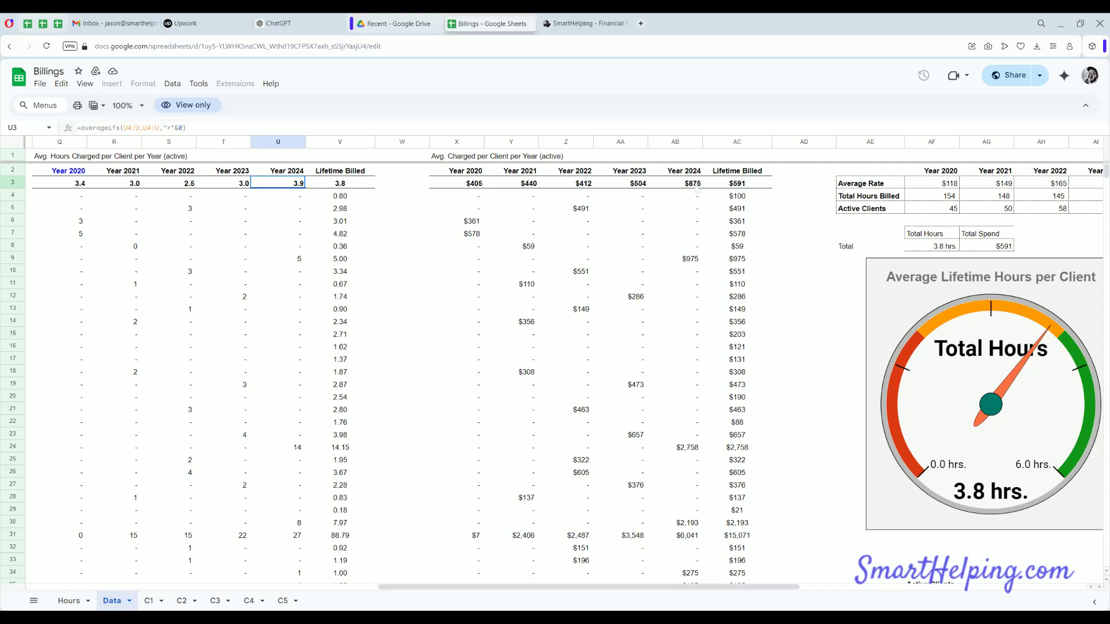
{"action": "left_click", "coordinate": [694, 185]}
- Examine the Average Rate row of the summary table for each year from 2020 to 2024, comparing 2022 with 2023
{"action": "left_click_drag", "start_coordinate": [496, 587], "coordinate": [681, 578]}
{"action": "left_click", "coordinate": [483, 183]}
{"action": "left_click", "coordinate": [537, 183]}
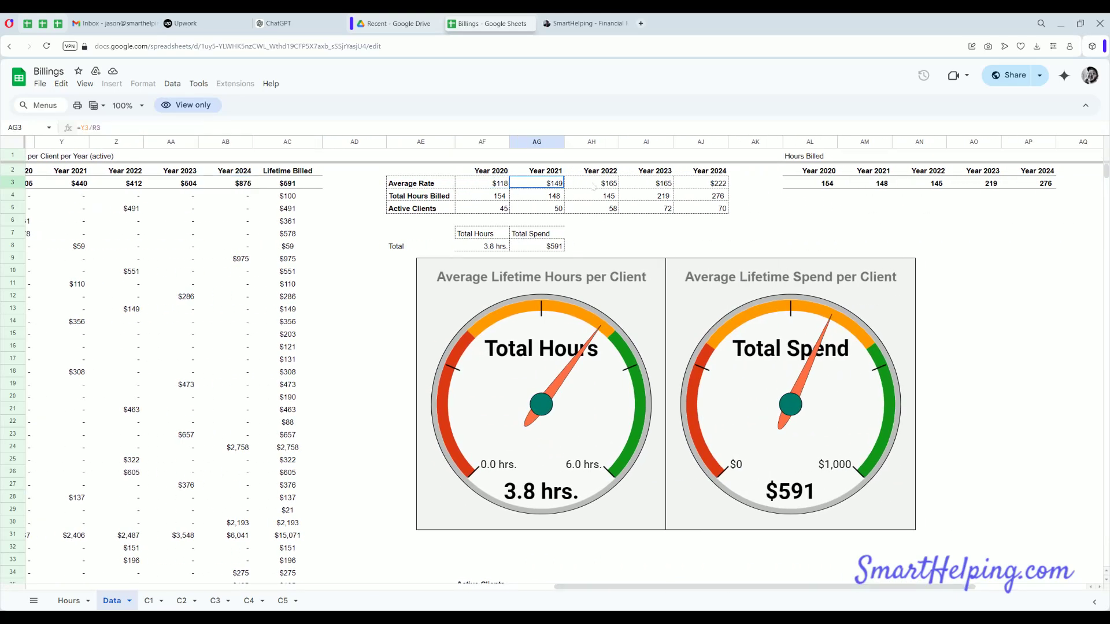
{"action": "left_click", "coordinate": [593, 184]}
{"action": "left_click", "coordinate": [646, 183]}
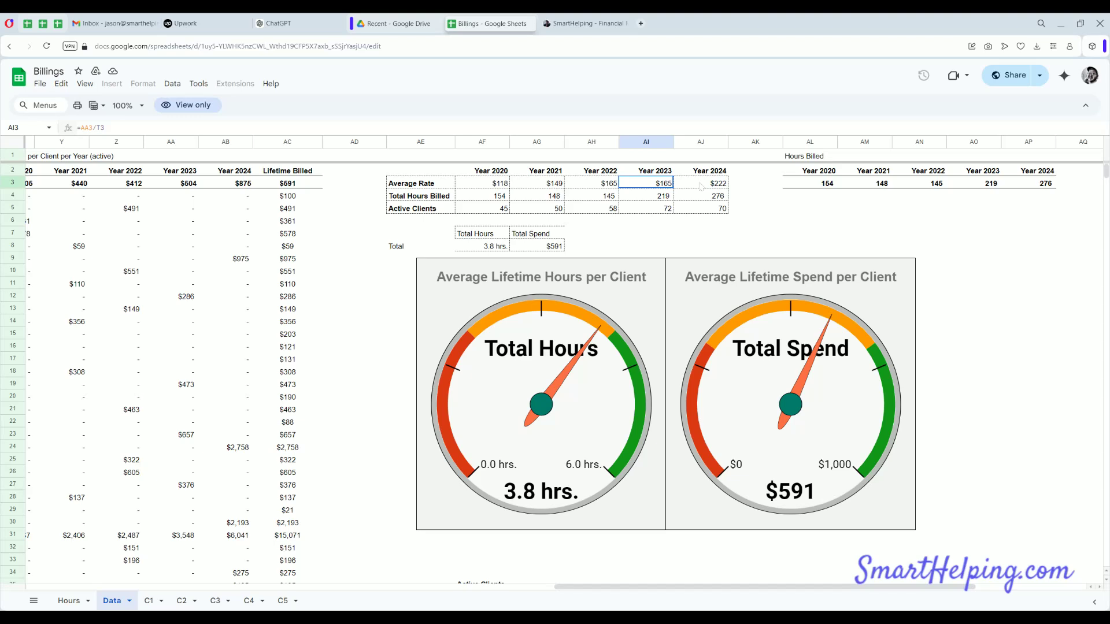
{"action": "left_click", "coordinate": [701, 186]}
{"action": "left_click_drag", "start_coordinate": [595, 184], "coordinate": [636, 186]}
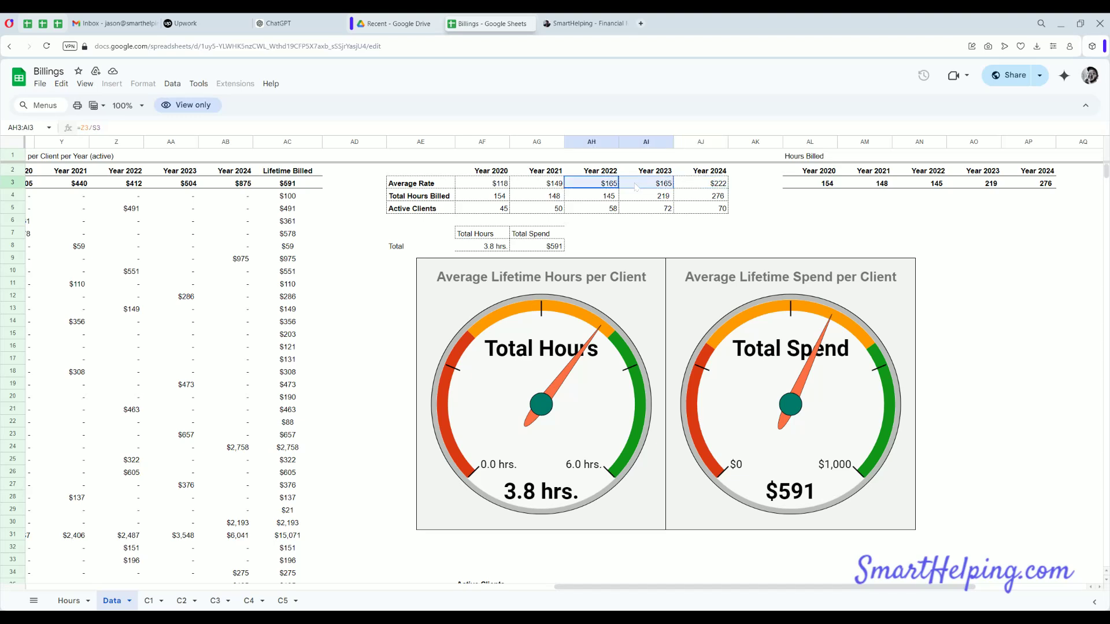
- Check the Year 2024 Average Rate formula and compare the Total Hours Billed row across Year 2020 to Year 2024
{"action": "left_click", "coordinate": [718, 184]}
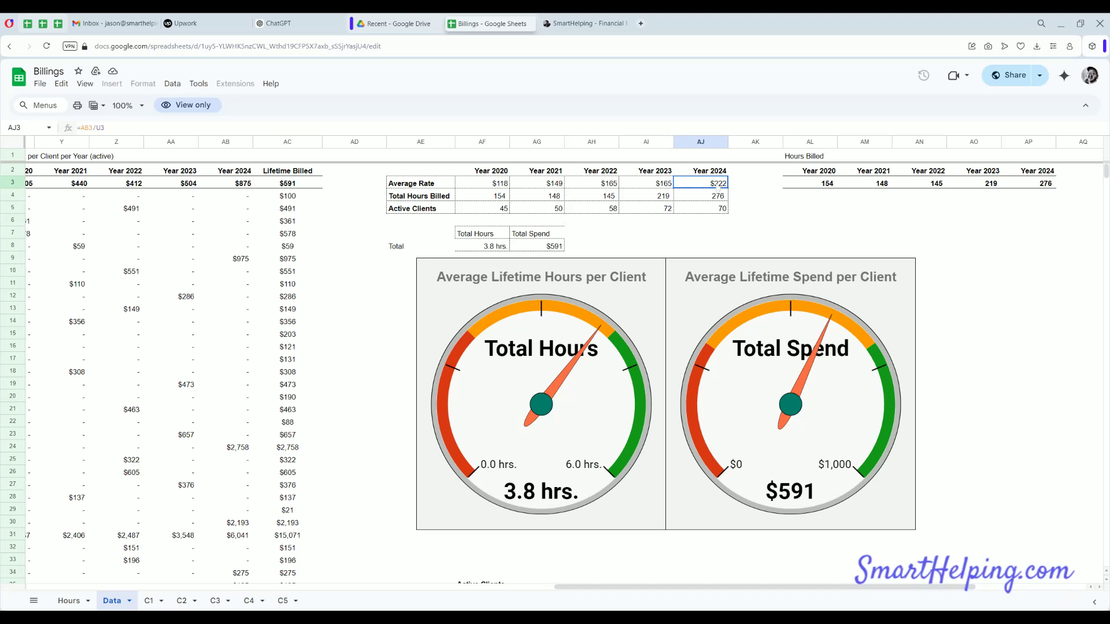
{"action": "key", "text": "Down"}
{"action": "key", "text": "Left"}
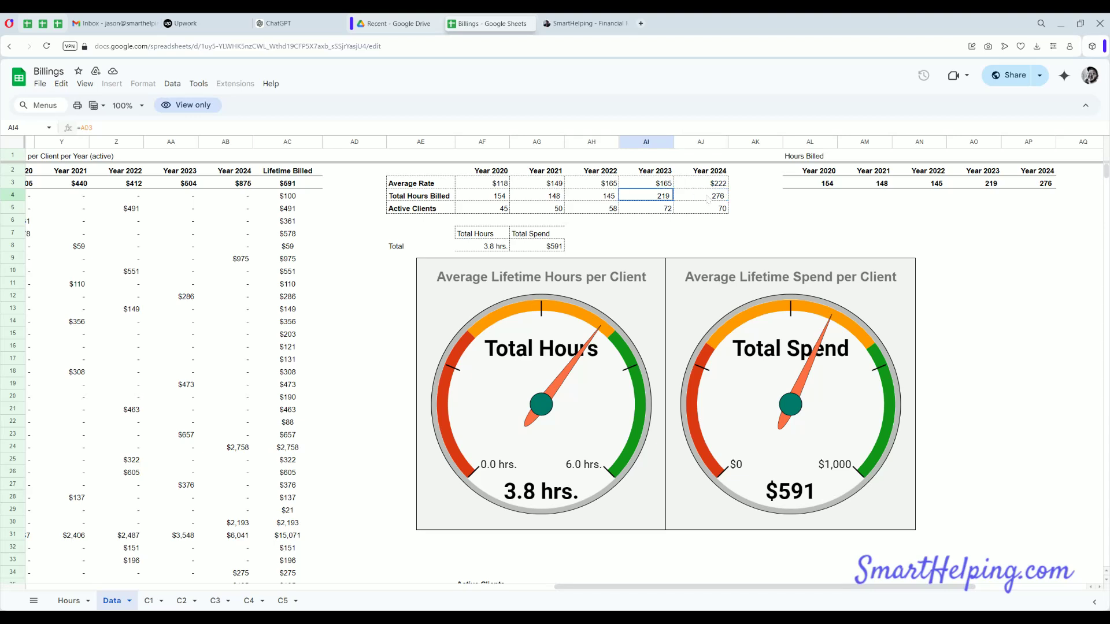
{"action": "key", "text": "Right"}
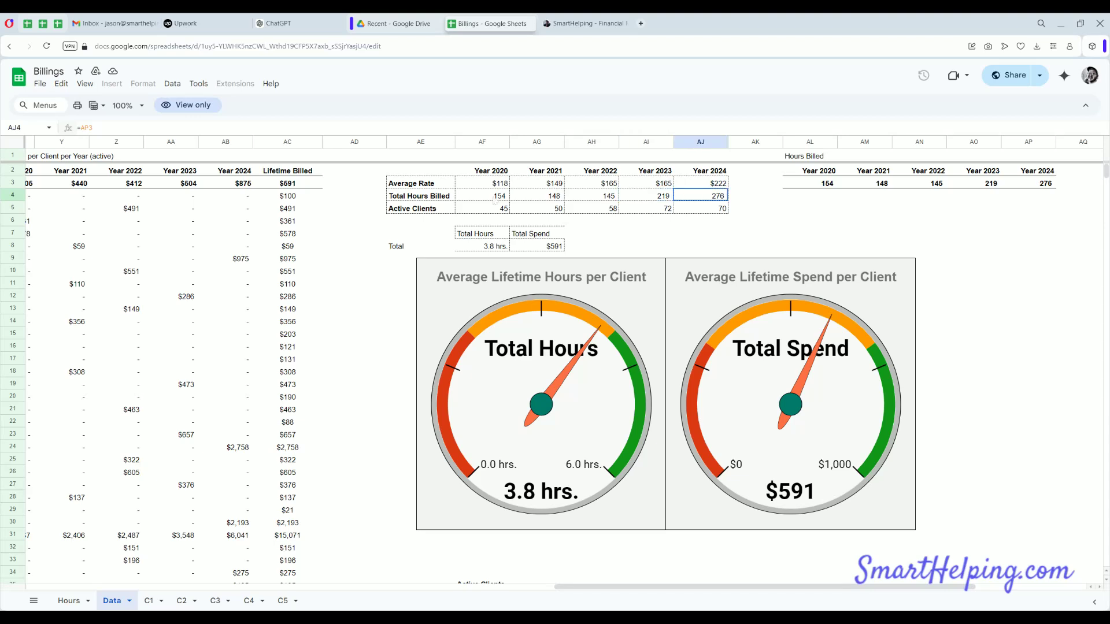
{"action": "key", "text": "Left"}
{"action": "key", "text": "Left"}
{"action": "key", "text": "Left"}
{"action": "key", "text": "Left"}
{"action": "key", "text": "Right"}
{"action": "key", "text": "Right"}
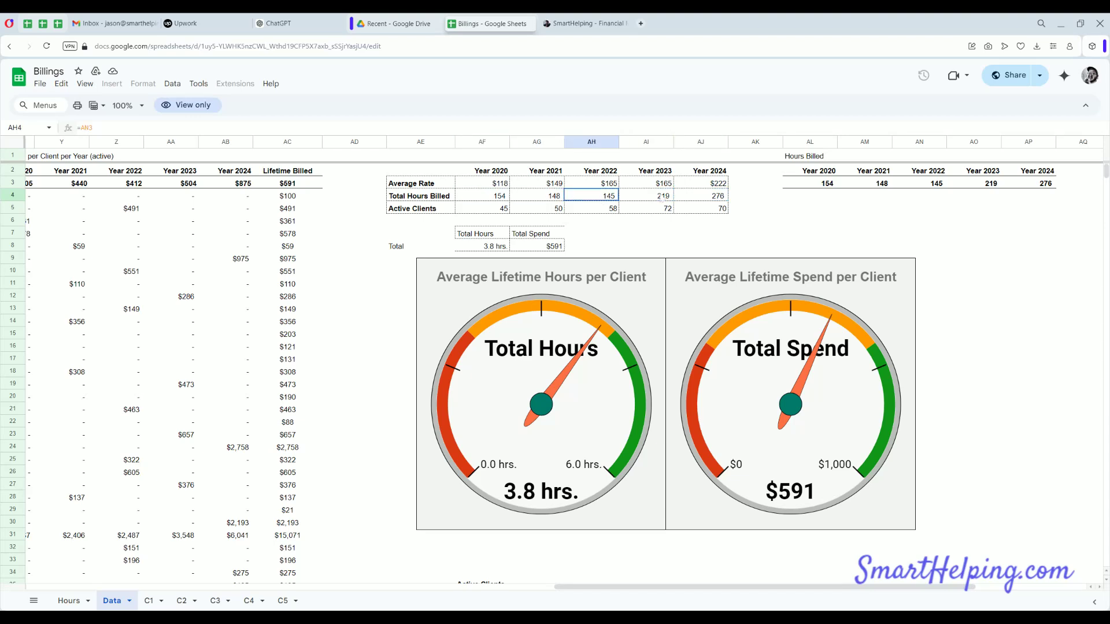
{"action": "key", "text": "Right"}
{"action": "key", "text": "Right"}
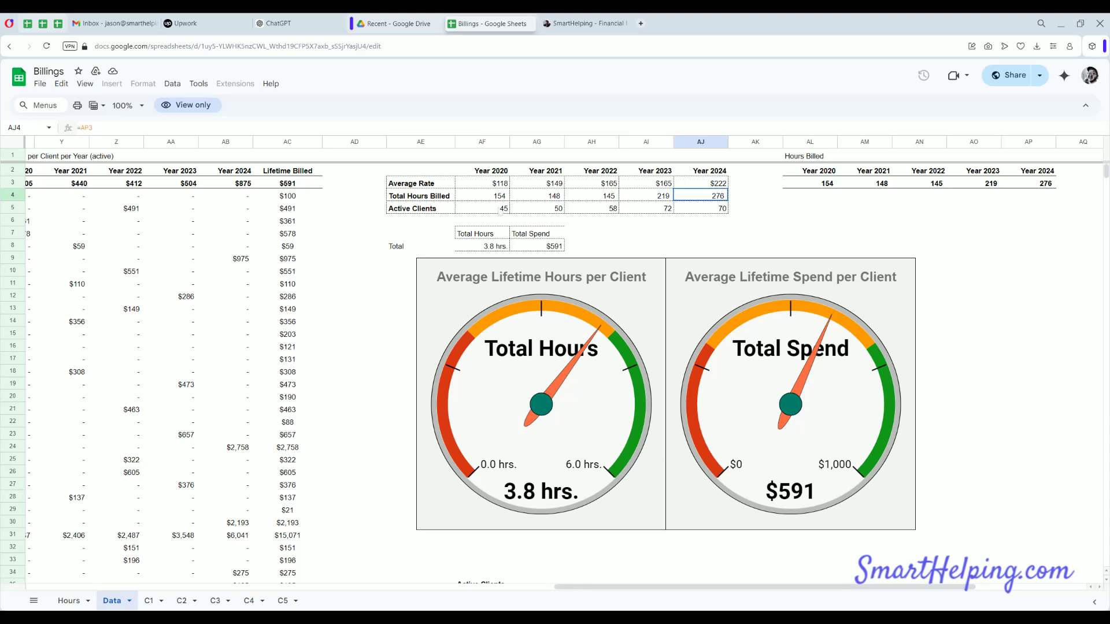
- Examine the Active Clients row of the summary table from Year 2020 to Year 2024
{"action": "key", "text": "Left"}
{"action": "key", "text": "Left"}
{"action": "key", "text": "Left"}
{"action": "key", "text": "Left"}
{"action": "key", "text": "Down"}
{"action": "key", "text": "Right"}
{"action": "key", "text": "Right"}
{"action": "key", "text": "Right"}
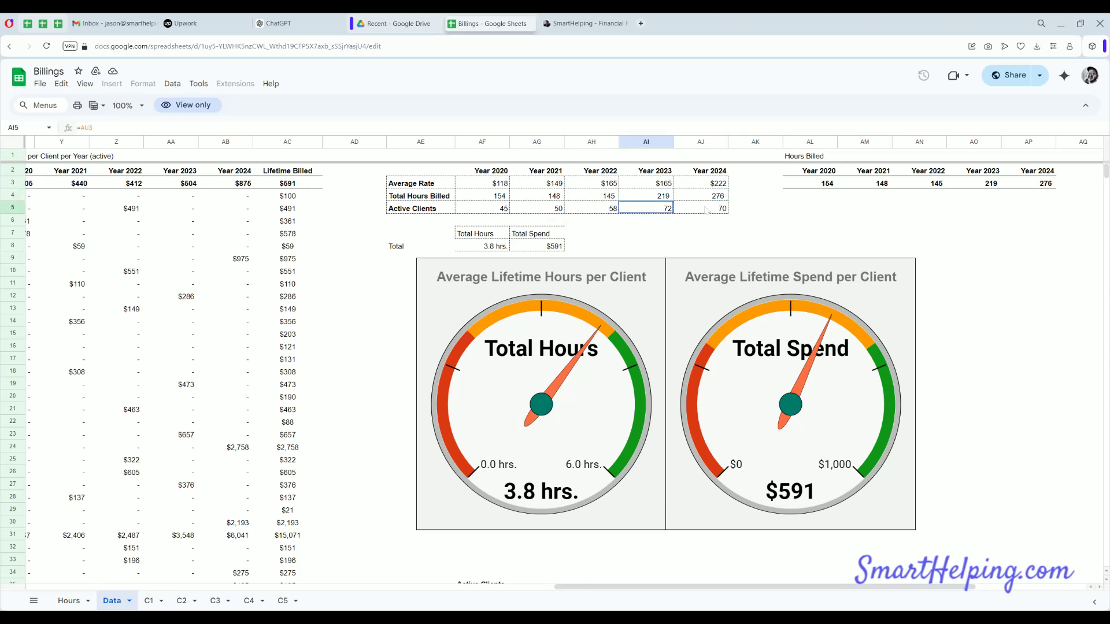
{"action": "key", "text": "Right"}
- Inspect the Year 2020 Hours Billed formula in AL3
{"action": "key", "text": "Up"}
{"action": "key", "text": "Up"}
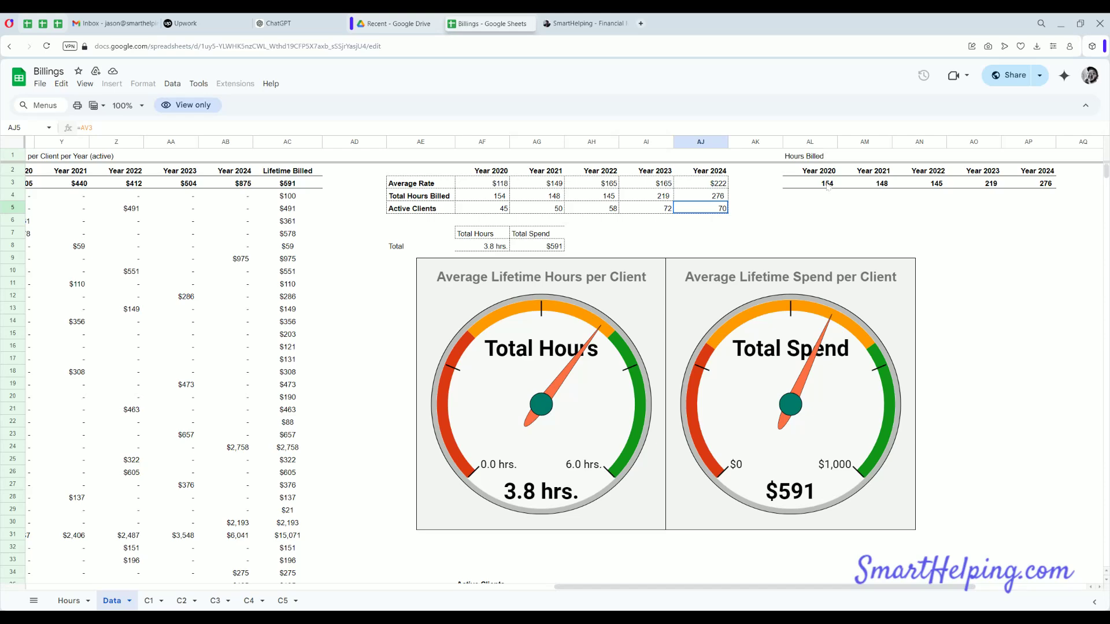
{"action": "key", "text": "Right"}
{"action": "key", "text": "Right"}
- Examine the Active Clients cohort table, following the Year 2020 cohort from Year 2020 to Year 2023
{"action": "scroll", "coordinate": [565, 521], "scroll_direction": "down", "scroll_amount": 5}
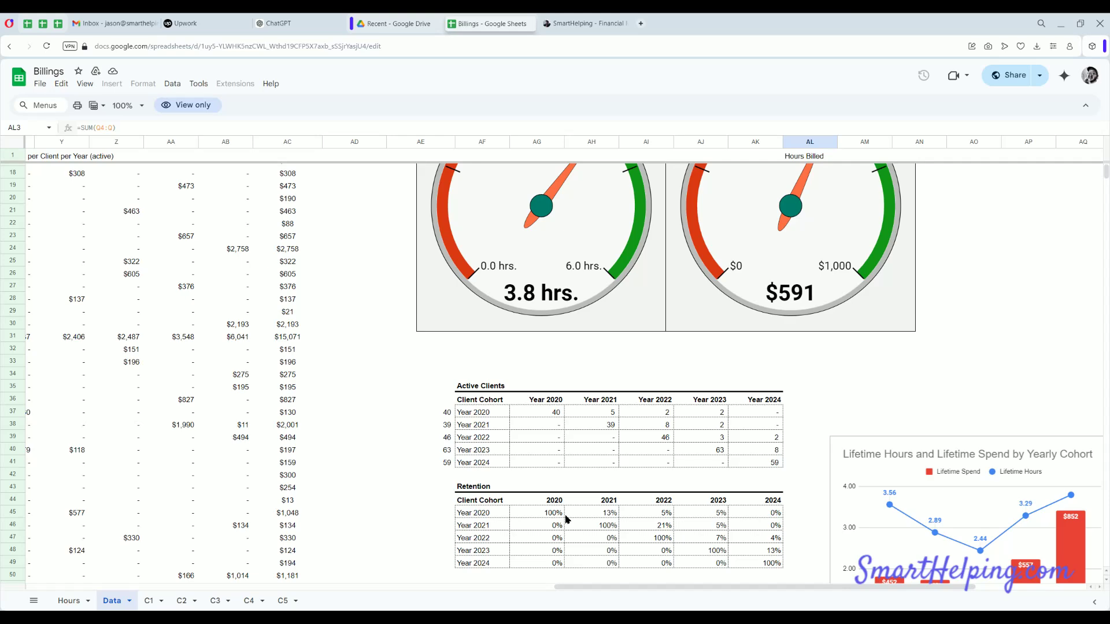
{"action": "scroll", "coordinate": [567, 519], "scroll_direction": "down", "scroll_amount": 5}
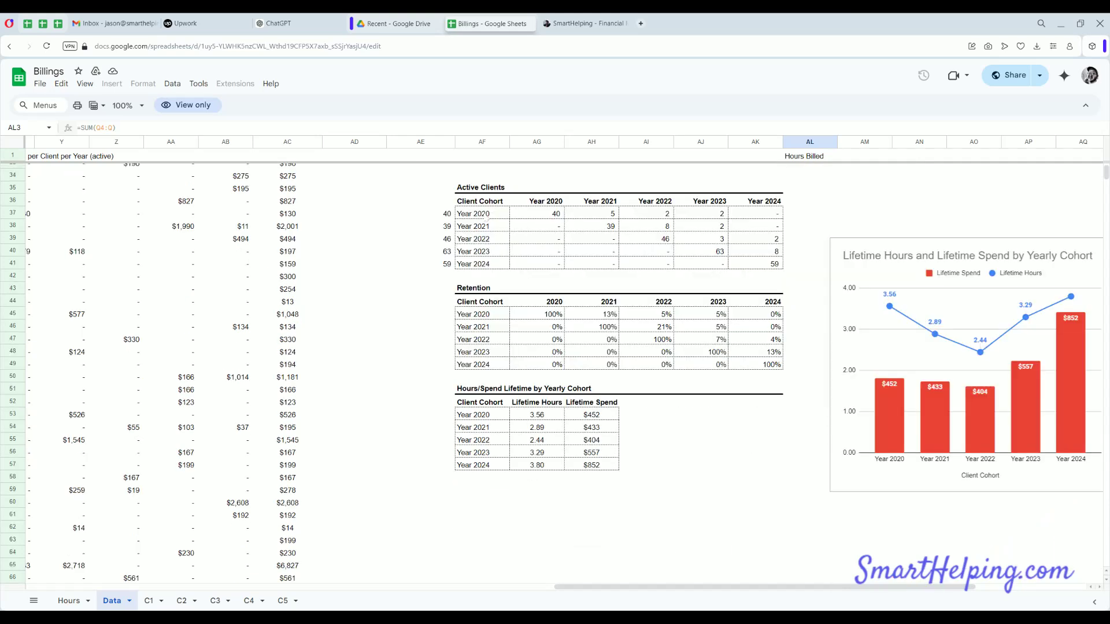
{"action": "left_click", "coordinate": [485, 214]}
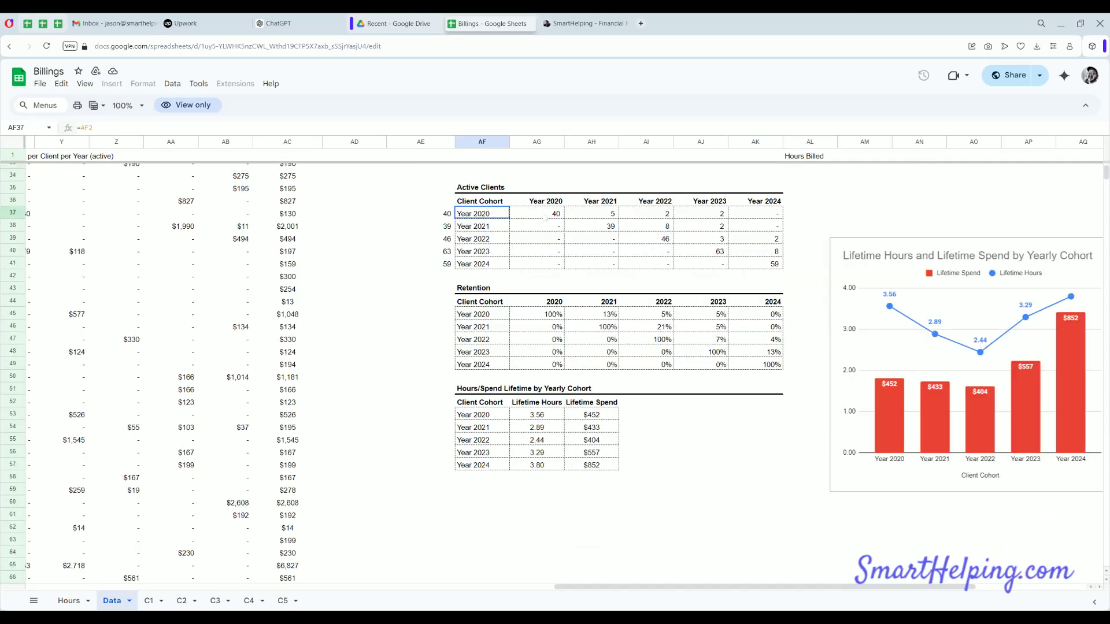
{"action": "left_click", "coordinate": [546, 218]}
{"action": "left_click", "coordinate": [596, 215]}
{"action": "left_click", "coordinate": [651, 215]}
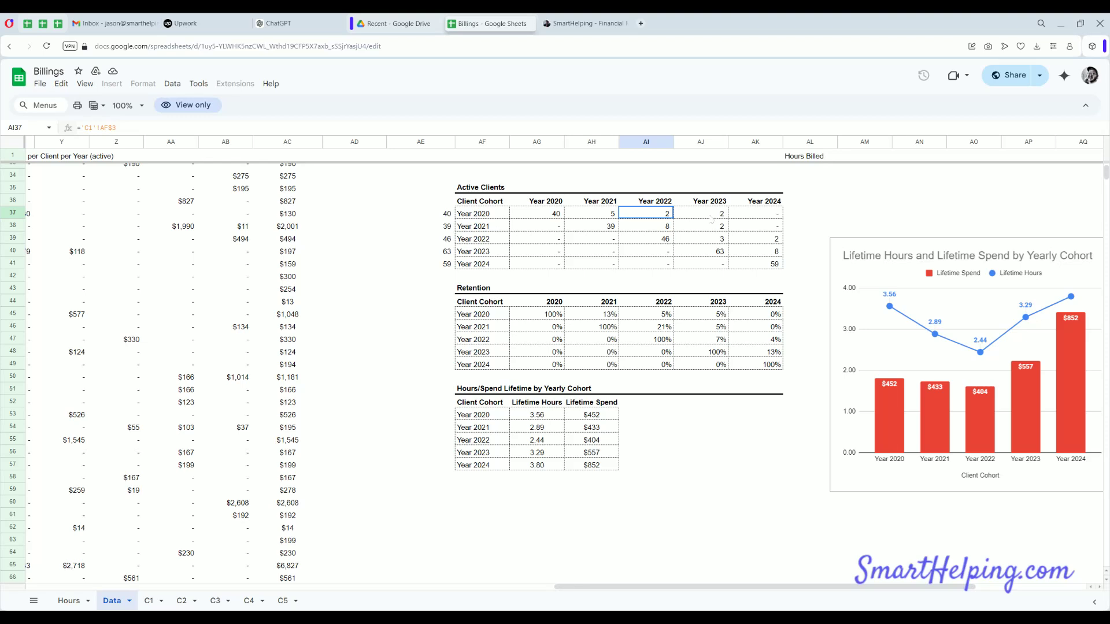
{"action": "left_click", "coordinate": [712, 218]}
- Examine the Retention formulas for the Year 2020 and Year 2021 client cohorts through 2023
{"action": "left_click", "coordinate": [540, 314]}
{"action": "left_click", "coordinate": [608, 314]}
{"action": "left_click", "coordinate": [654, 314]}
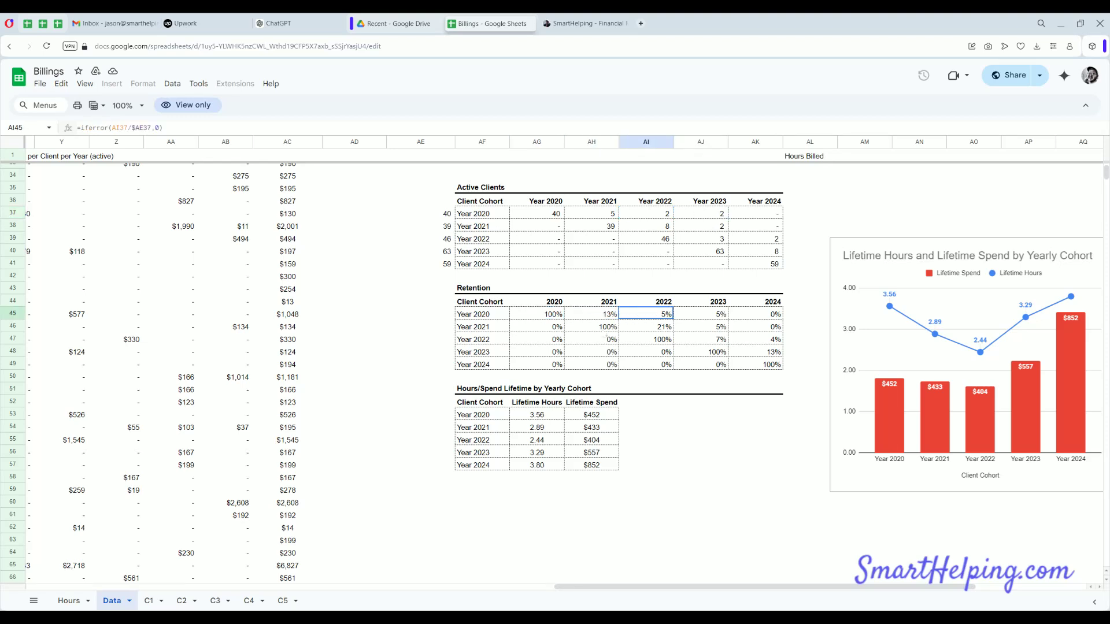
{"action": "left_click", "coordinate": [601, 327]}
{"action": "left_click", "coordinate": [653, 326]}
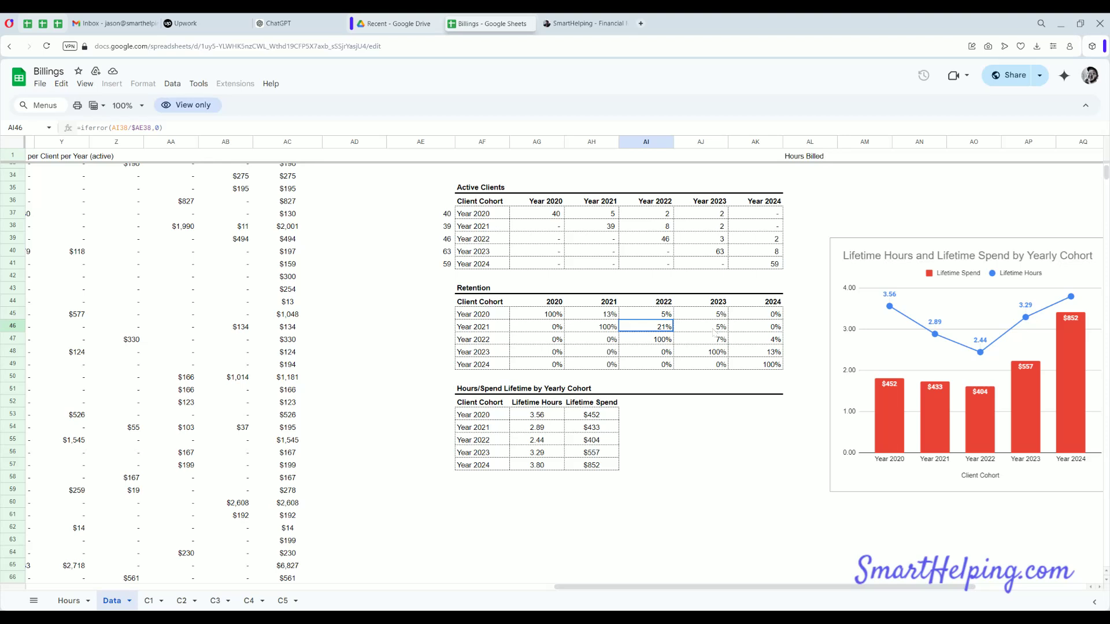
{"action": "left_click", "coordinate": [717, 327]}
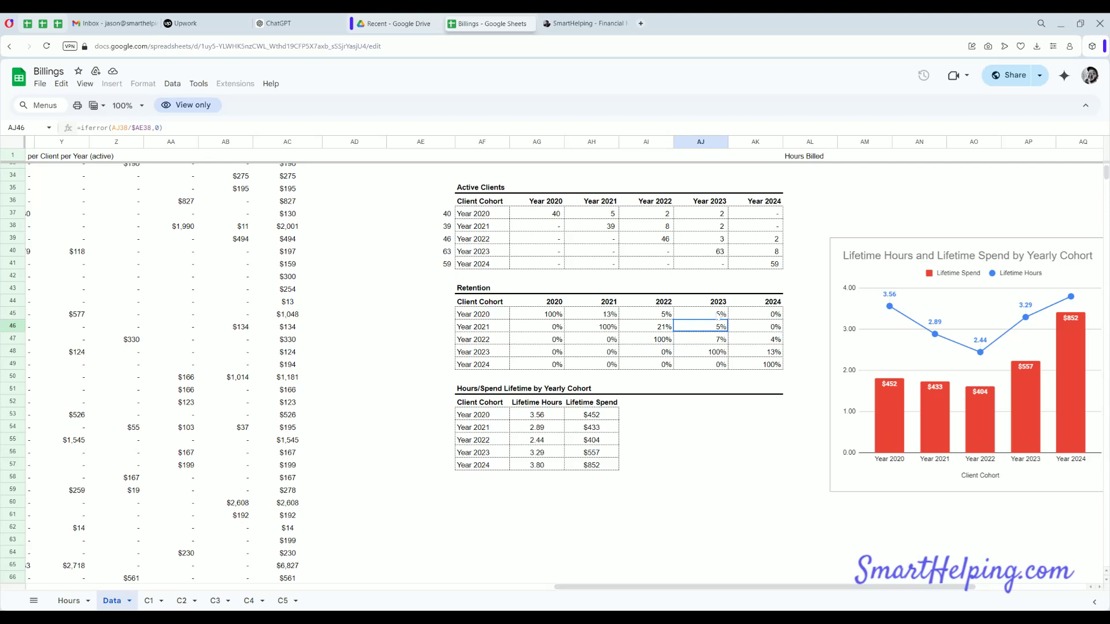
{"action": "left_click", "coordinate": [717, 316]}
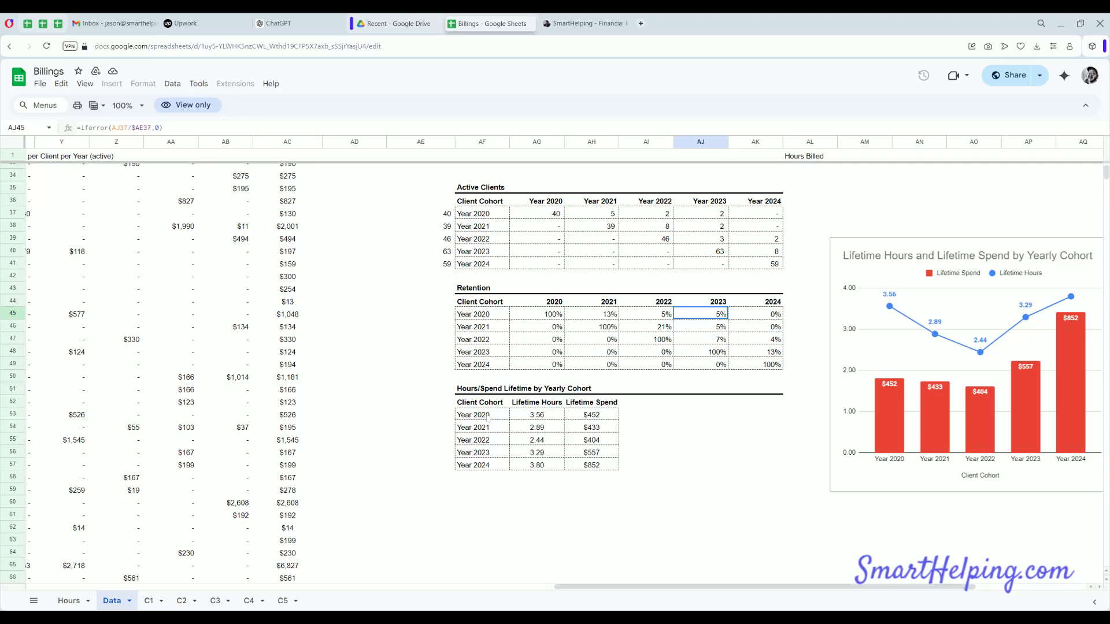
- Compare Lifetime Hours and Lifetime Spend by yearly cohort, checking the Year 2020, Year 2023 and Year 2024 rows
{"action": "left_click", "coordinate": [487, 416]}
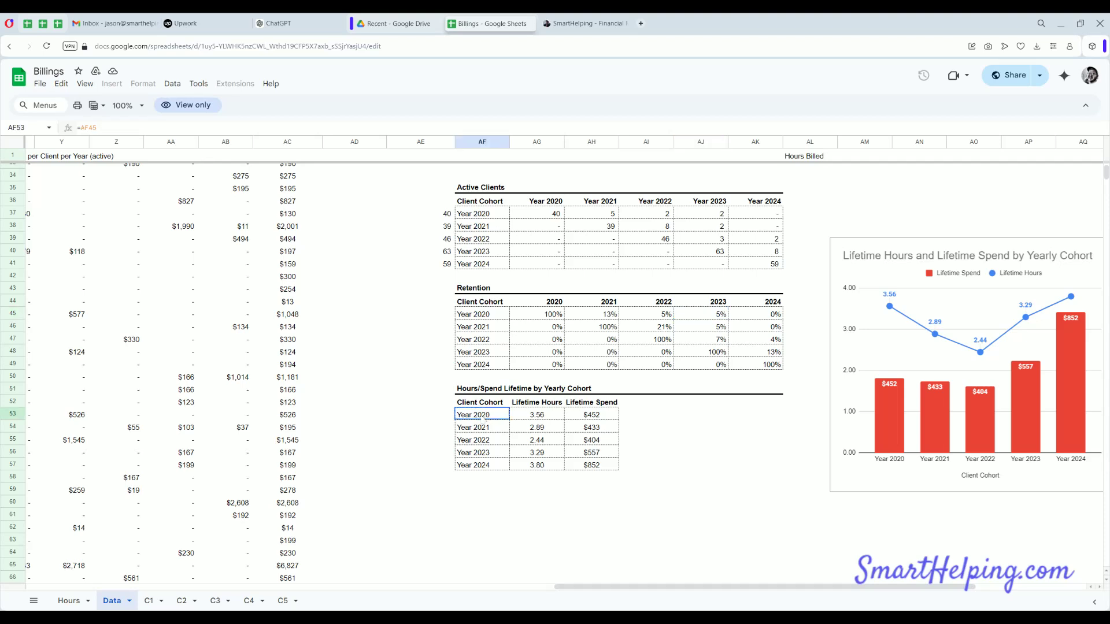
{"action": "left_click", "coordinate": [593, 417]}
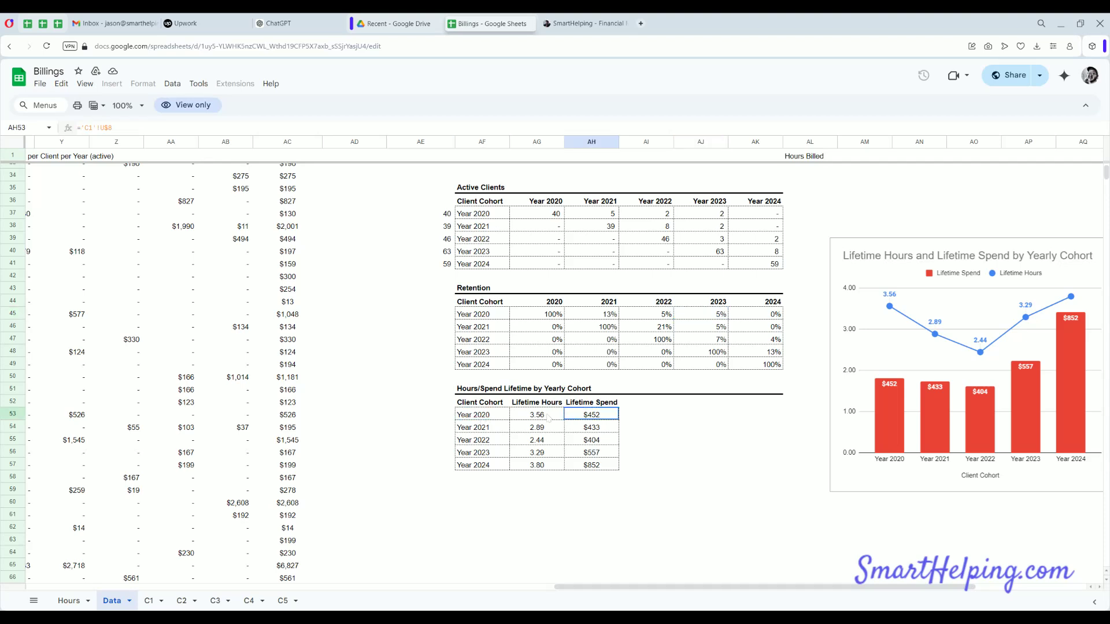
{"action": "left_click", "coordinate": [548, 416]}
{"action": "left_click", "coordinate": [486, 466]}
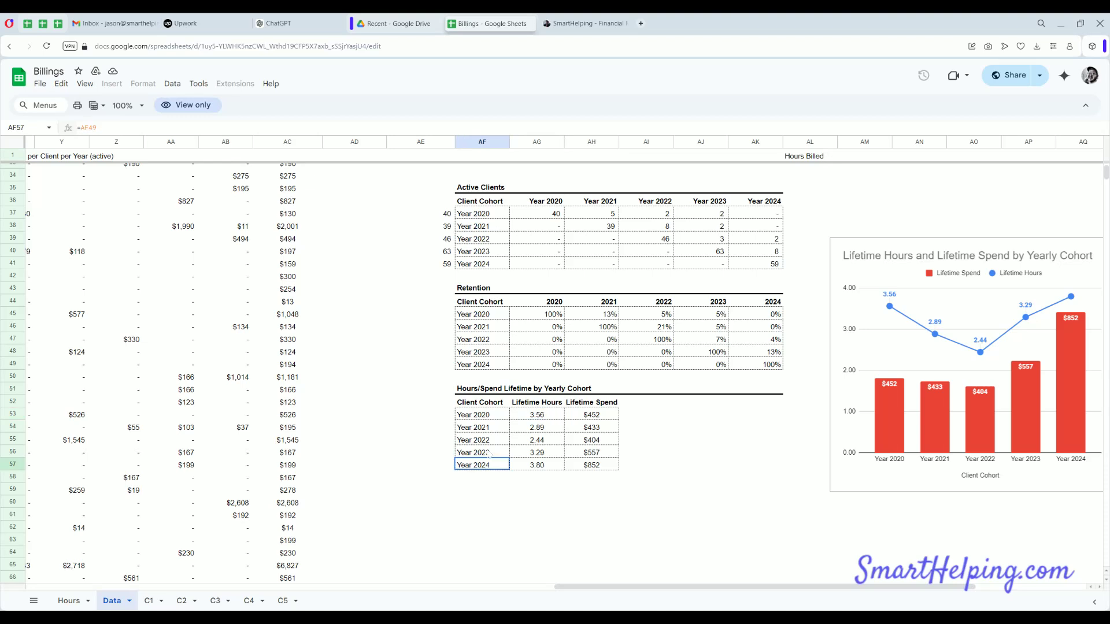
{"action": "left_click", "coordinate": [488, 454]}
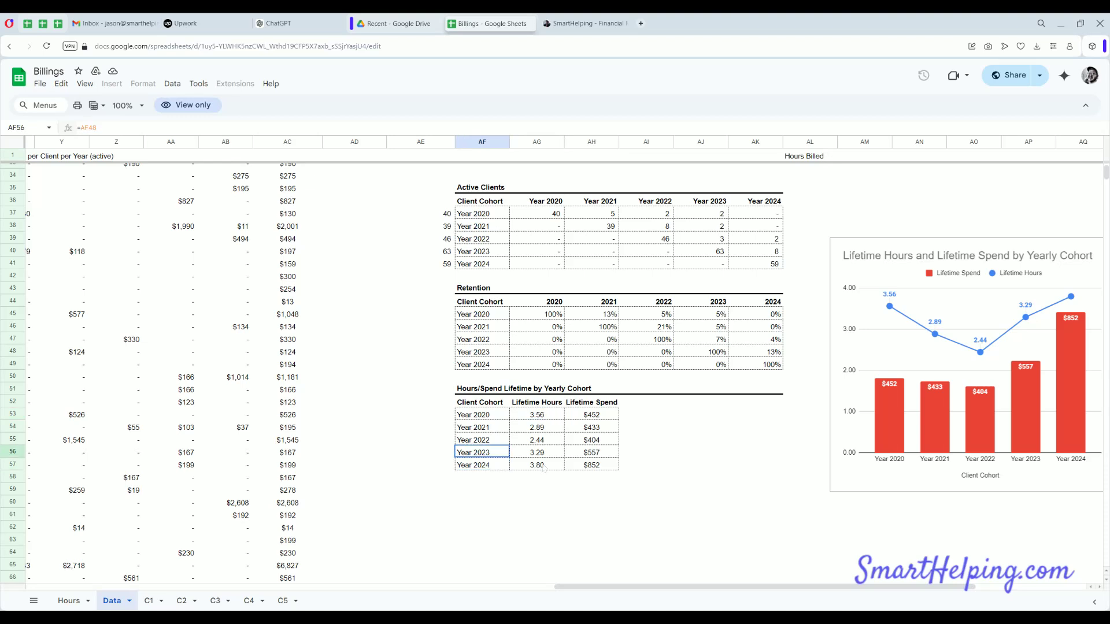
{"action": "left_click", "coordinate": [543, 466]}
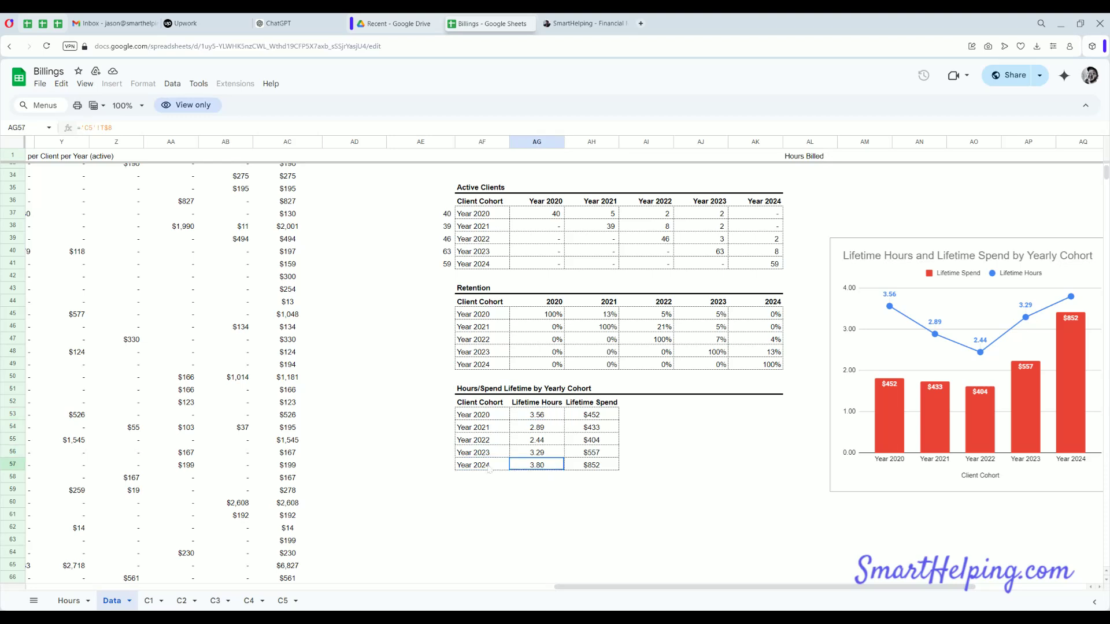
{"action": "left_click", "coordinate": [489, 467]}
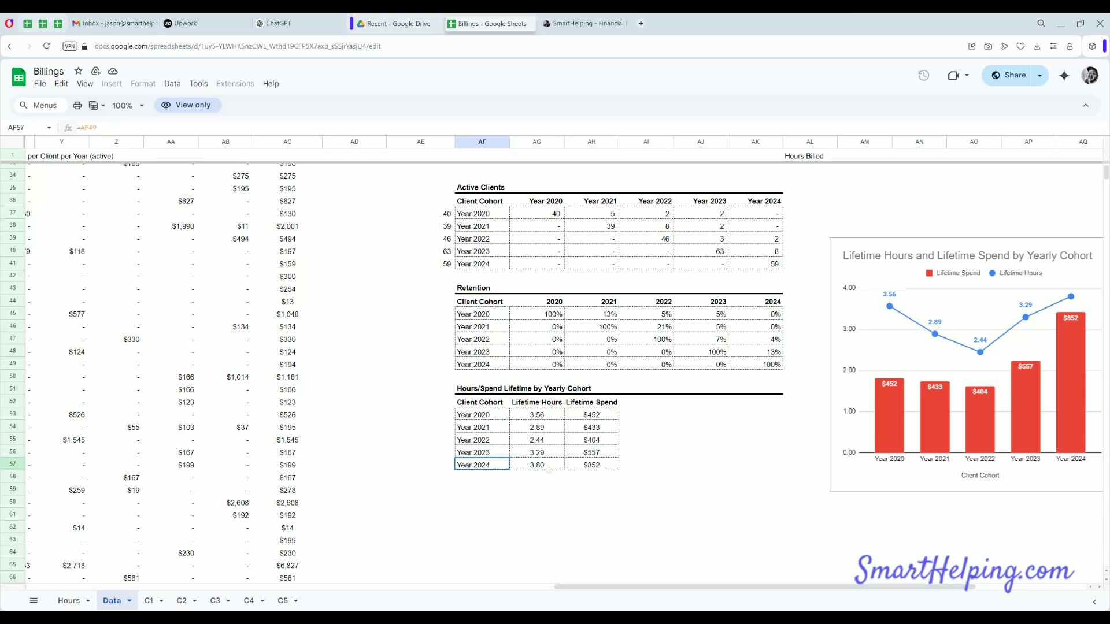
{"action": "left_click", "coordinate": [548, 468]}
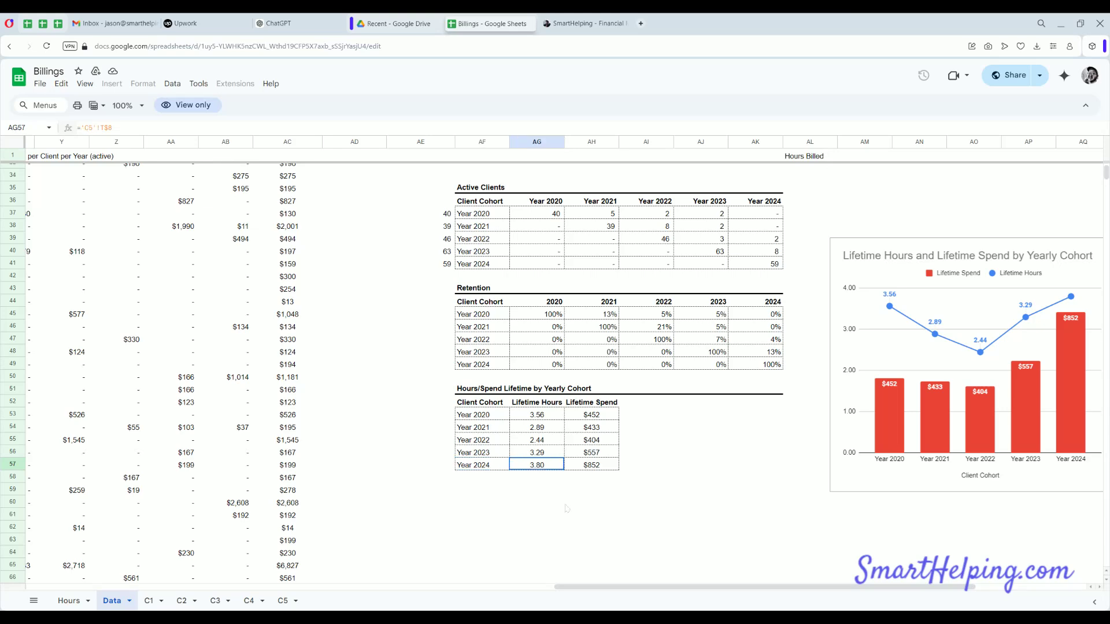
- Look across the tables and gauges at the top of the Data sheet and return to the Hours sheet's charts
{"action": "left_click", "coordinate": [567, 509]}
{"action": "scroll", "coordinate": [419, 452], "scroll_direction": "up", "scroll_amount": 4}
{"action": "scroll", "coordinate": [419, 452], "scroll_direction": "up", "scroll_amount": 5}
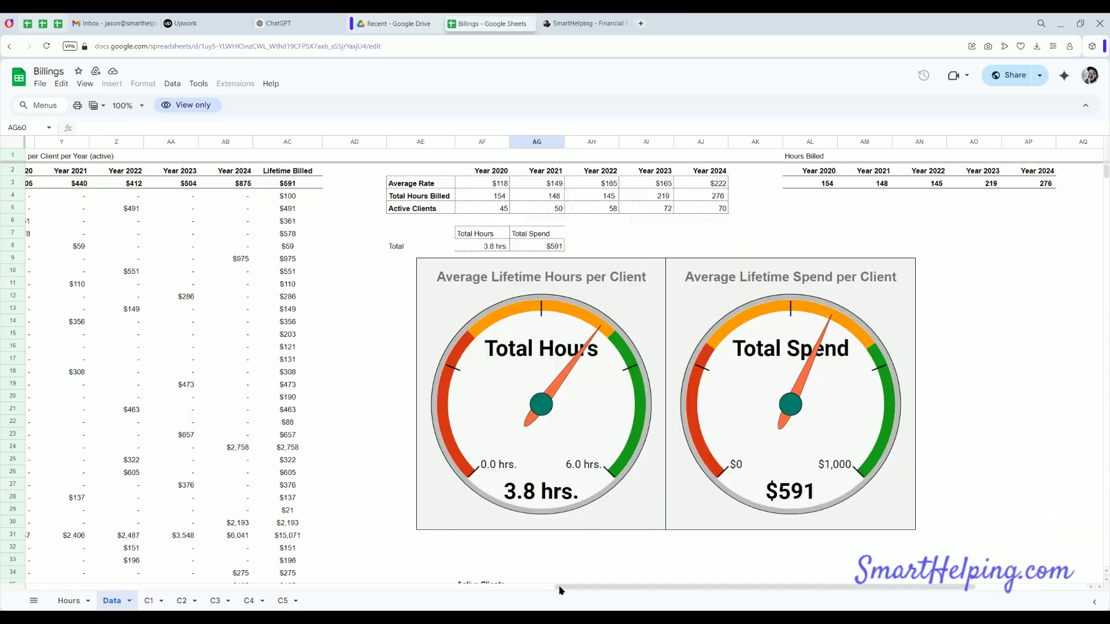
{"action": "scroll", "coordinate": [560, 587], "scroll_direction": "left", "scroll_amount": 4}
{"action": "scroll", "coordinate": [640, 580], "scroll_direction": "right", "scroll_amount": 6}
{"action": "scroll", "coordinate": [640, 580], "scroll_direction": "left", "scroll_amount": 6}
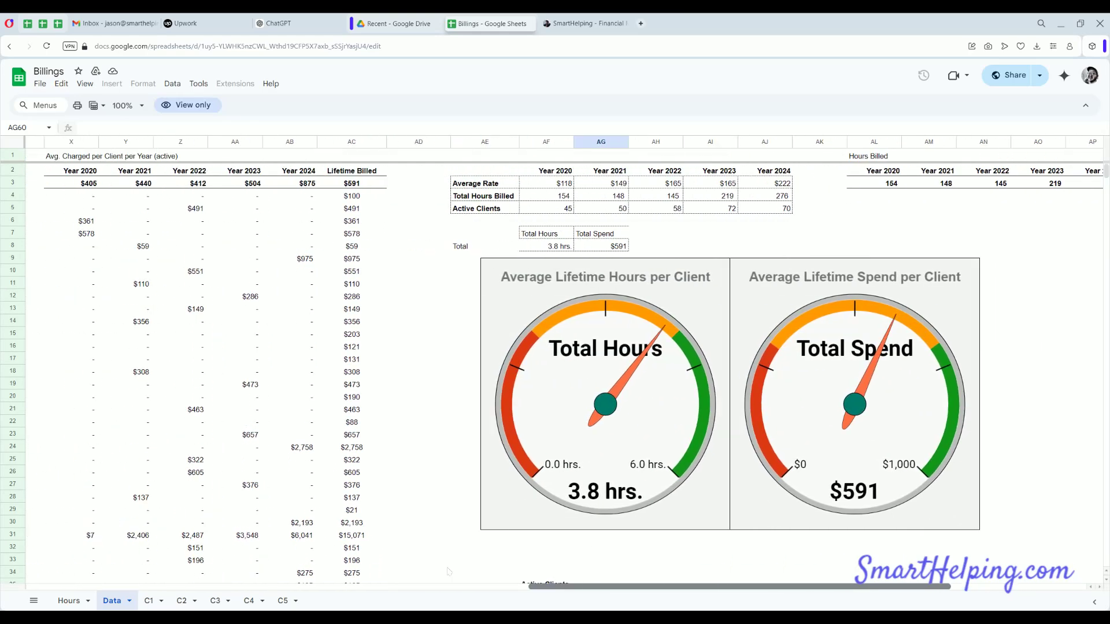
{"action": "scroll", "coordinate": [721, 573], "scroll_direction": "right", "scroll_amount": 9}
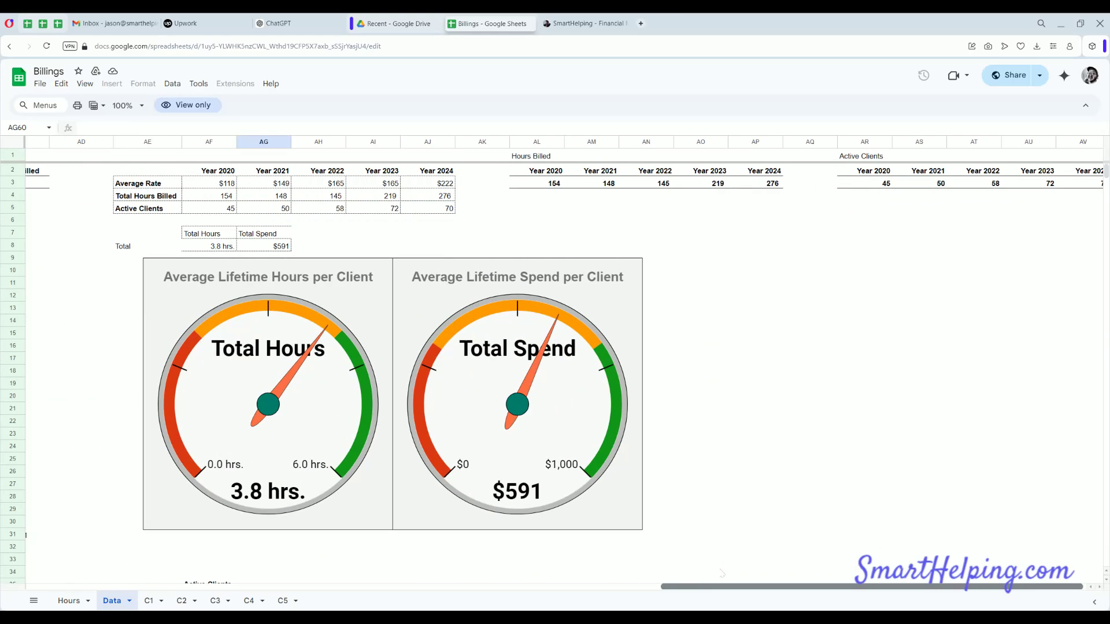
{"action": "scroll", "coordinate": [721, 572], "scroll_direction": "left", "scroll_amount": 10}
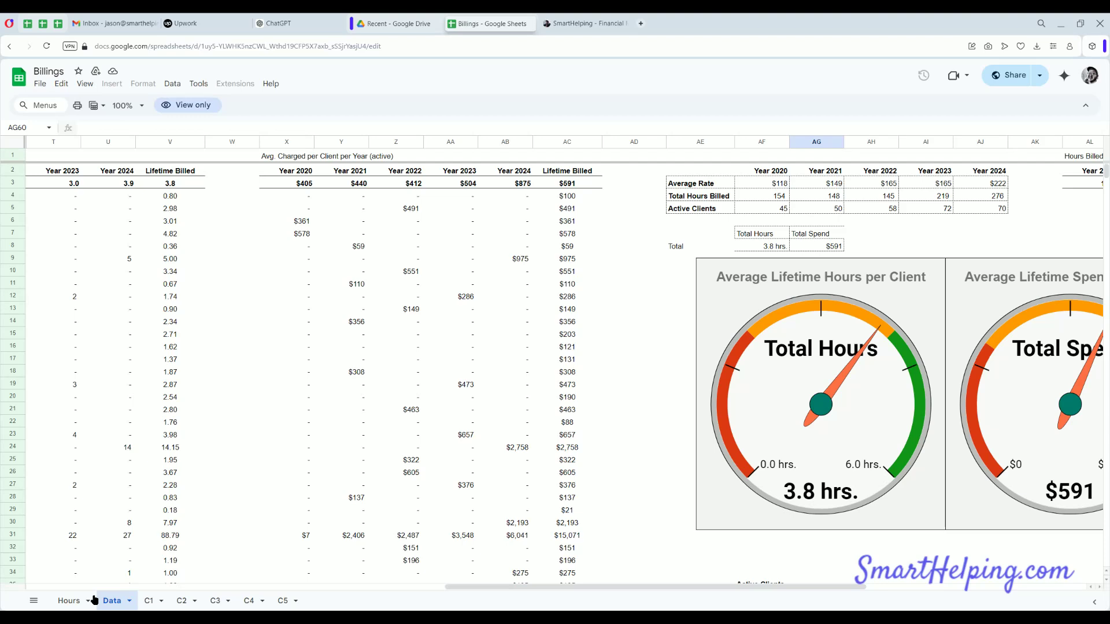
{"action": "left_click", "coordinate": [93, 599]}
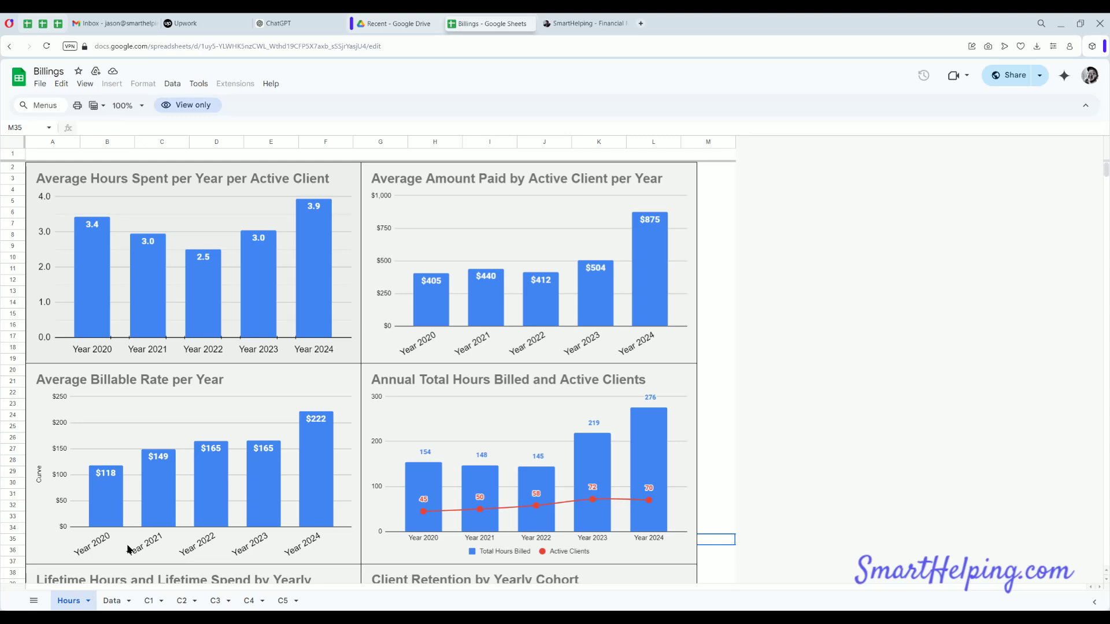
- Switch to the SmartHelping website and open its Requests page
{"action": "left_click", "coordinate": [585, 26]}
{"action": "left_click", "coordinate": [748, 321]}
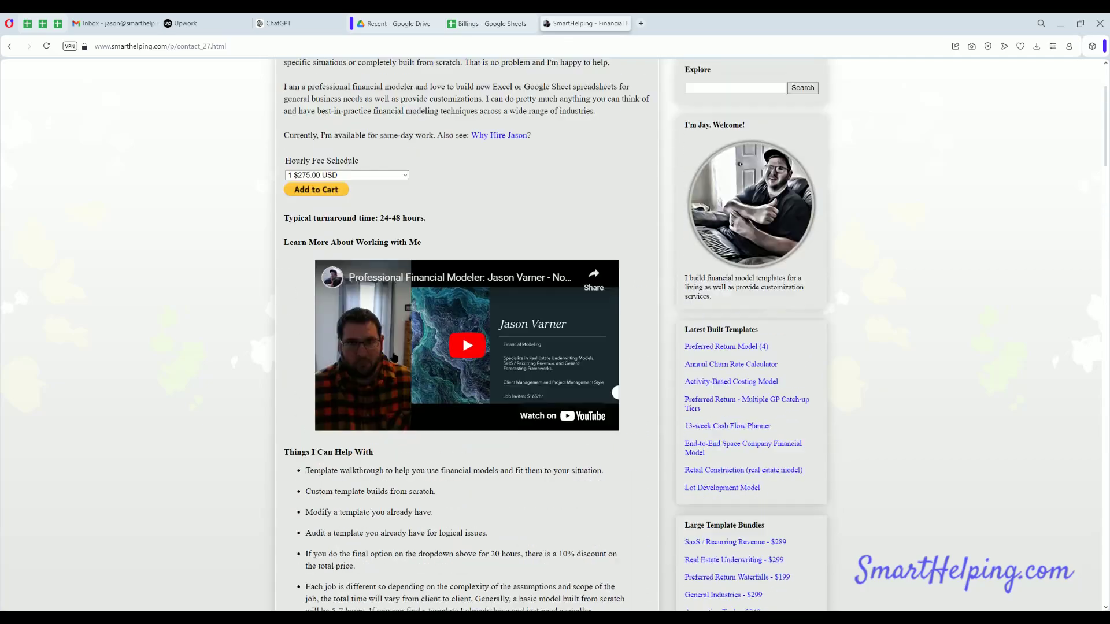
{"action": "scroll", "coordinate": [394, 358], "scroll_direction": "up", "scroll_amount": 3}
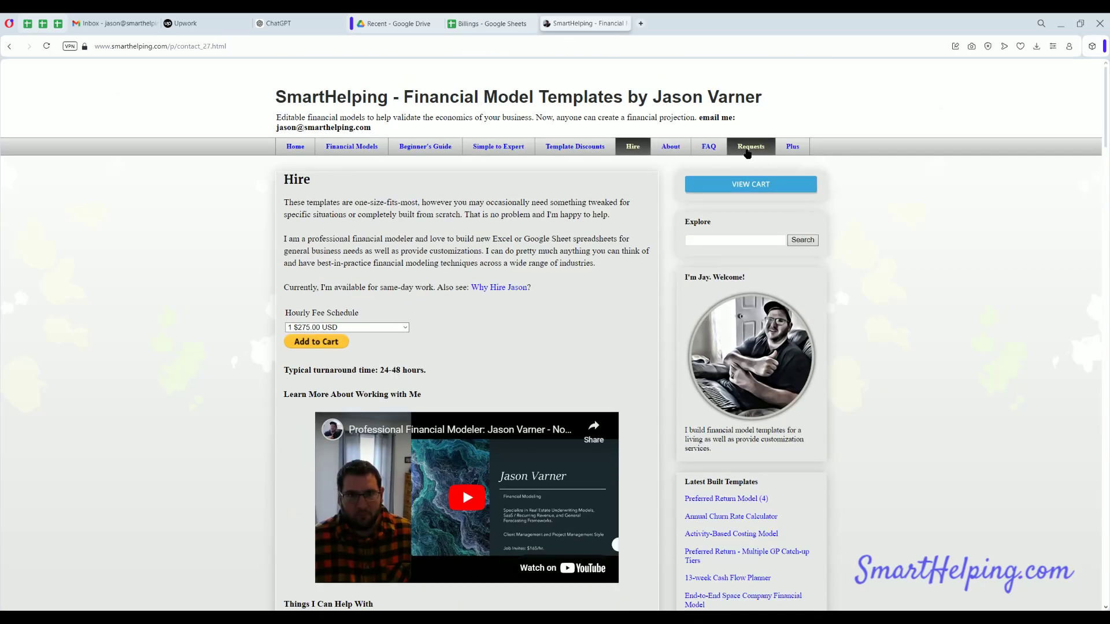
{"action": "left_click", "coordinate": [748, 151]}
- Look through the SmartHelping Lifetime Client Stats charts, from average hours per active client down to the lifetime gauges and back up
{"action": "scroll", "coordinate": [431, 287], "scroll_direction": "down", "scroll_amount": 10}
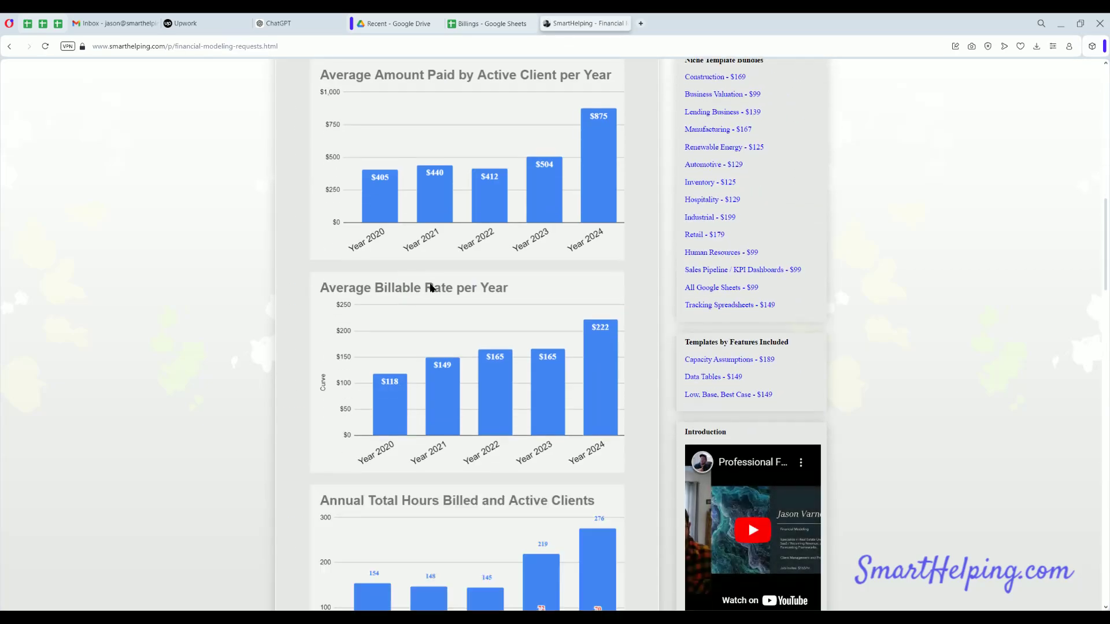
{"action": "scroll", "coordinate": [430, 287], "scroll_direction": "up", "scroll_amount": 6}
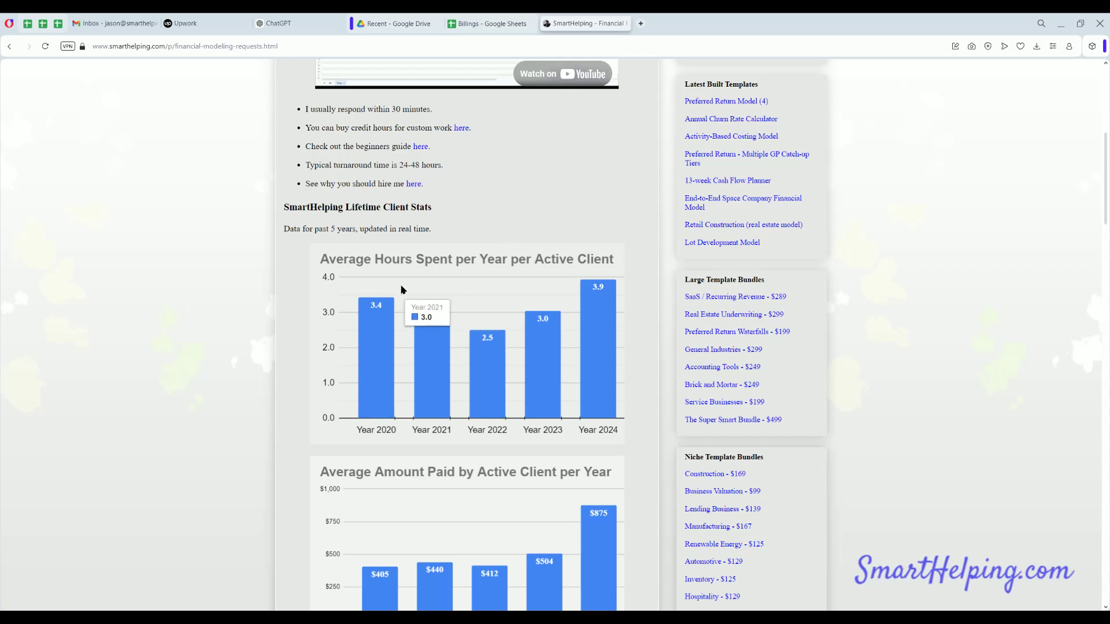
{"action": "scroll", "coordinate": [422, 332], "scroll_direction": "down", "scroll_amount": 7}
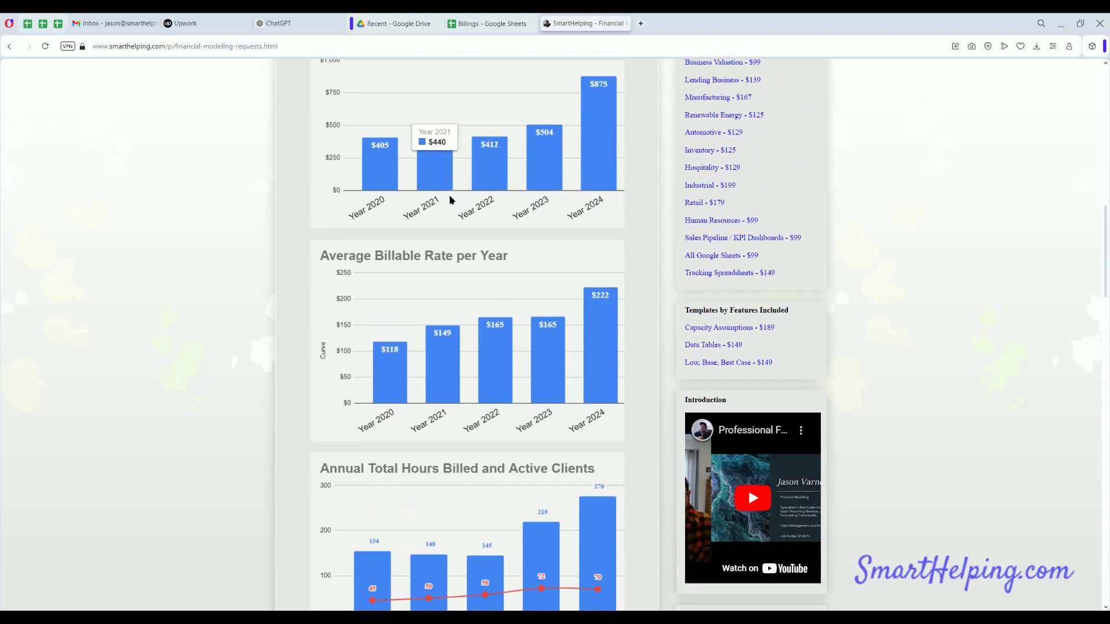
{"action": "scroll", "coordinate": [451, 200], "scroll_direction": "down", "scroll_amount": 15}
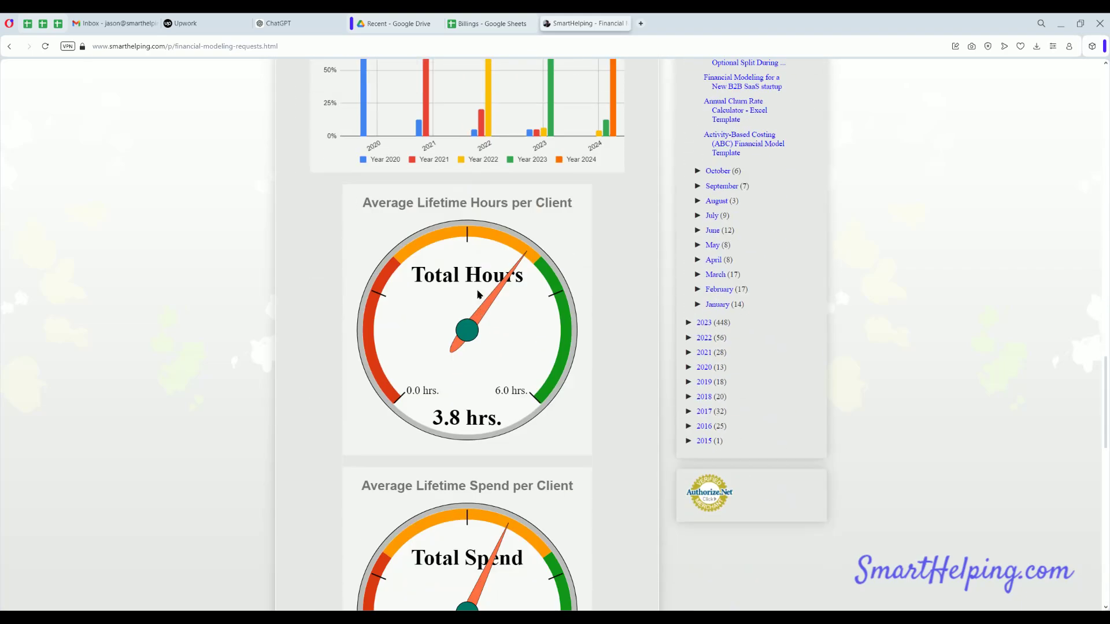
{"action": "scroll", "coordinate": [478, 294], "scroll_direction": "down", "scroll_amount": 12}
{"action": "scroll", "coordinate": [477, 294], "scroll_direction": "up", "scroll_amount": 18}
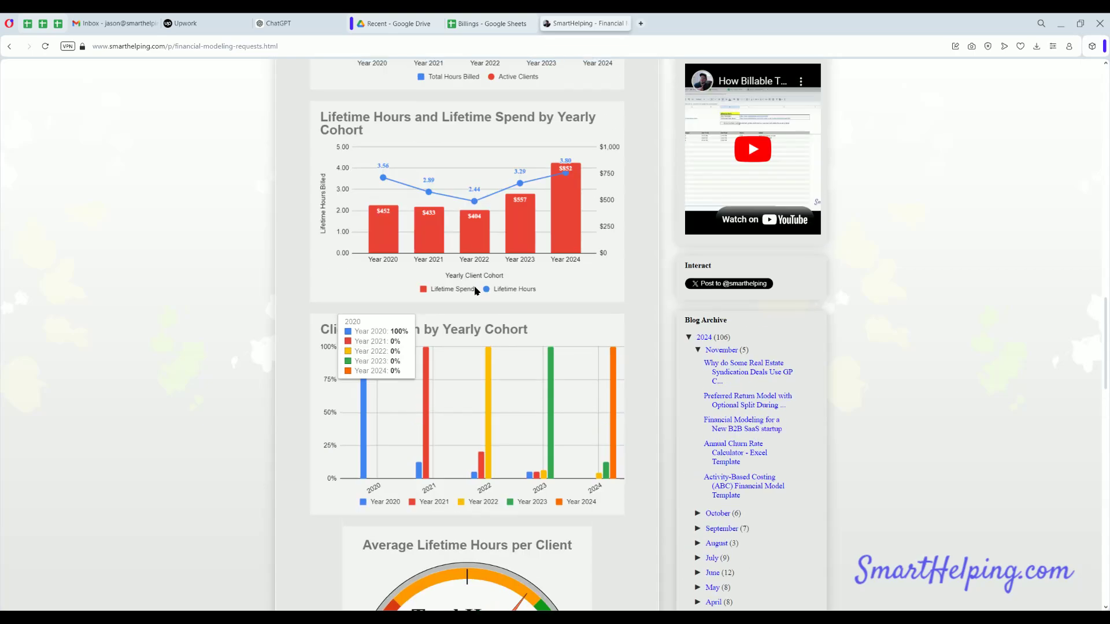
{"action": "scroll", "coordinate": [476, 290], "scroll_direction": "up", "scroll_amount": 3}
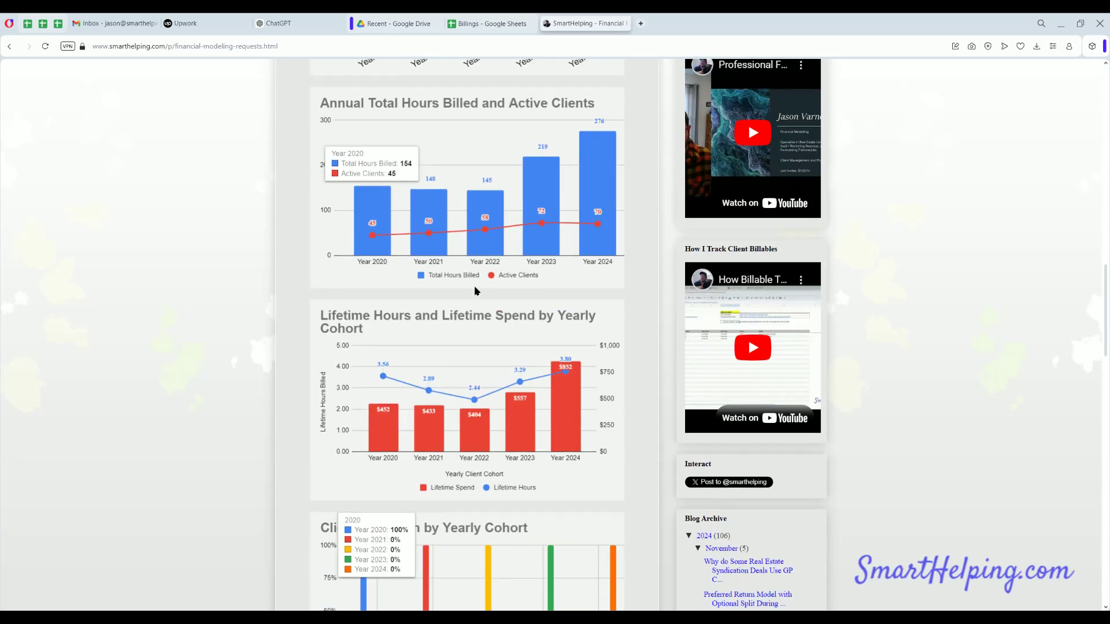
- Return to the top of the Requests page and switch to the Hours charts in the Billings spreadsheet
{"action": "scroll", "coordinate": [475, 286], "scroll_direction": "up", "scroll_amount": 15}
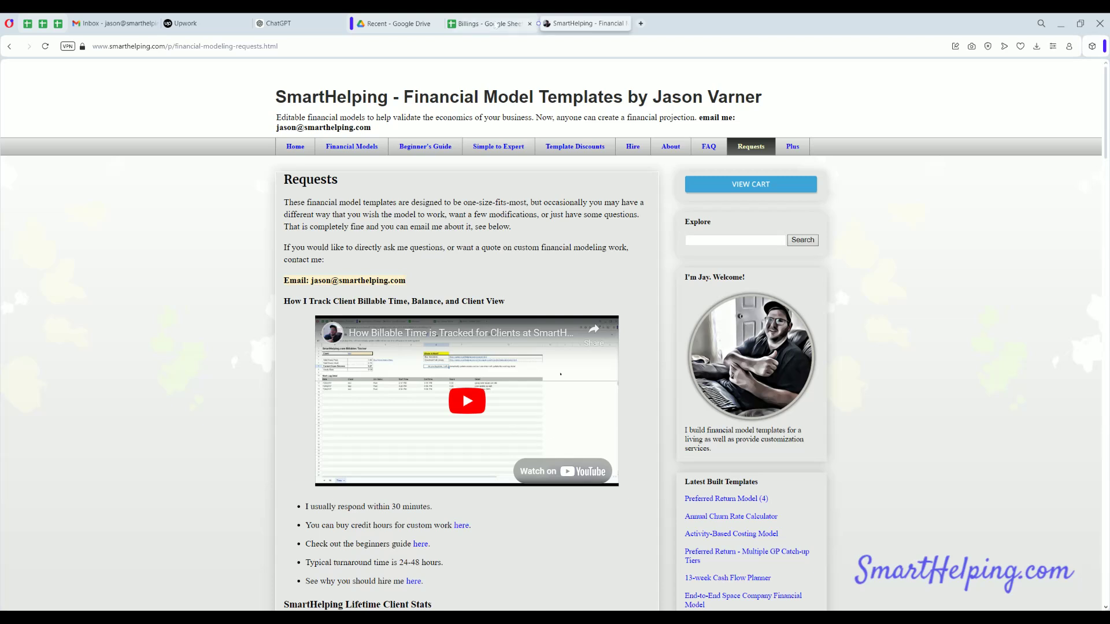
{"action": "left_click", "coordinate": [500, 24]}
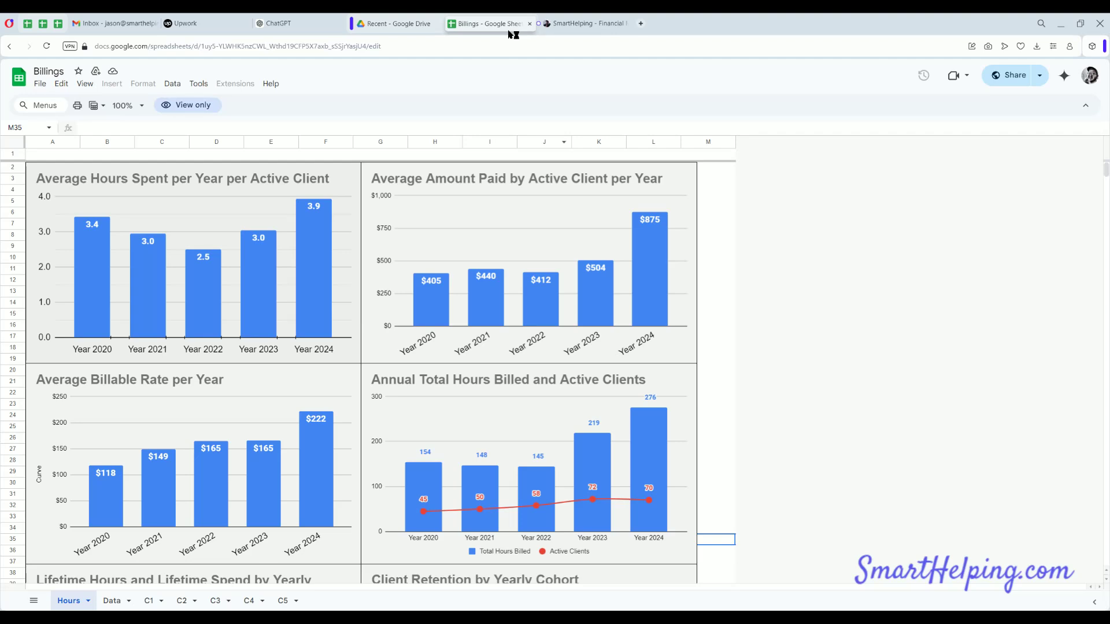
- Open the SmartHelping Financial Models page and look through its template lists from Industry-Specific Financial Models to Joint Venture Distribution Templates
{"action": "left_click", "coordinate": [576, 25]}
{"action": "left_click", "coordinate": [364, 146]}
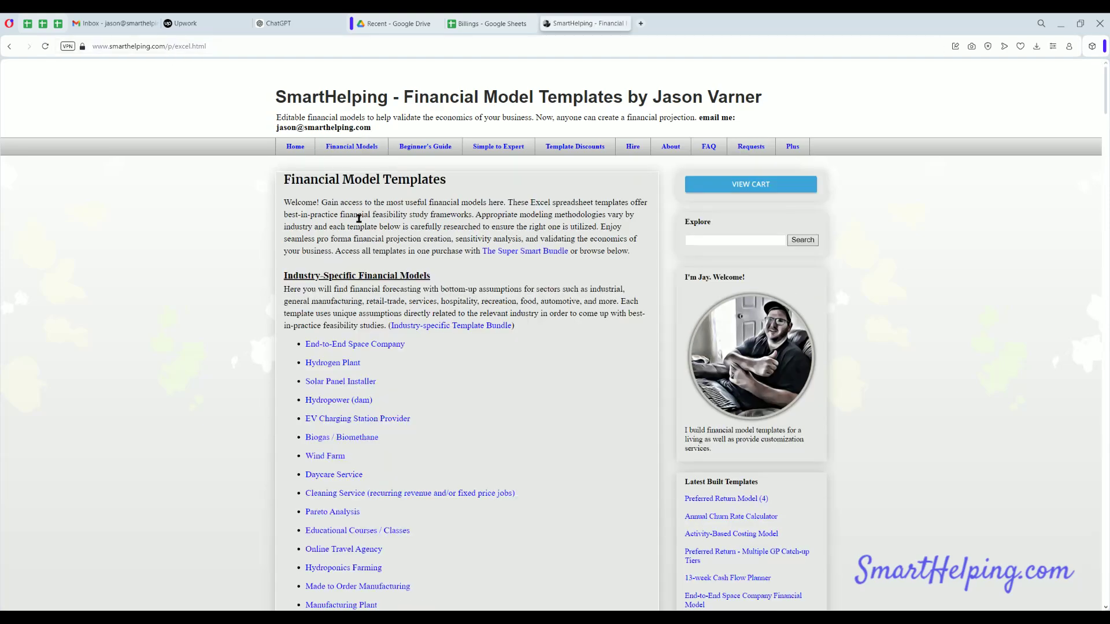
{"action": "scroll", "coordinate": [357, 219], "scroll_direction": "down", "scroll_amount": 3}
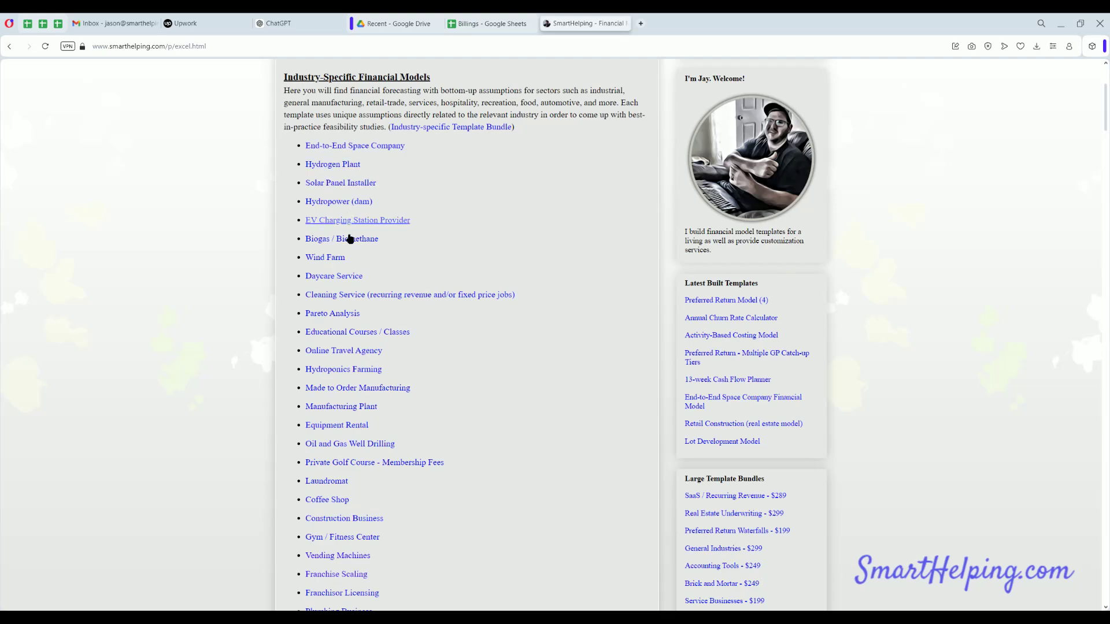
{"action": "scroll", "coordinate": [351, 233], "scroll_direction": "down", "scroll_amount": 13}
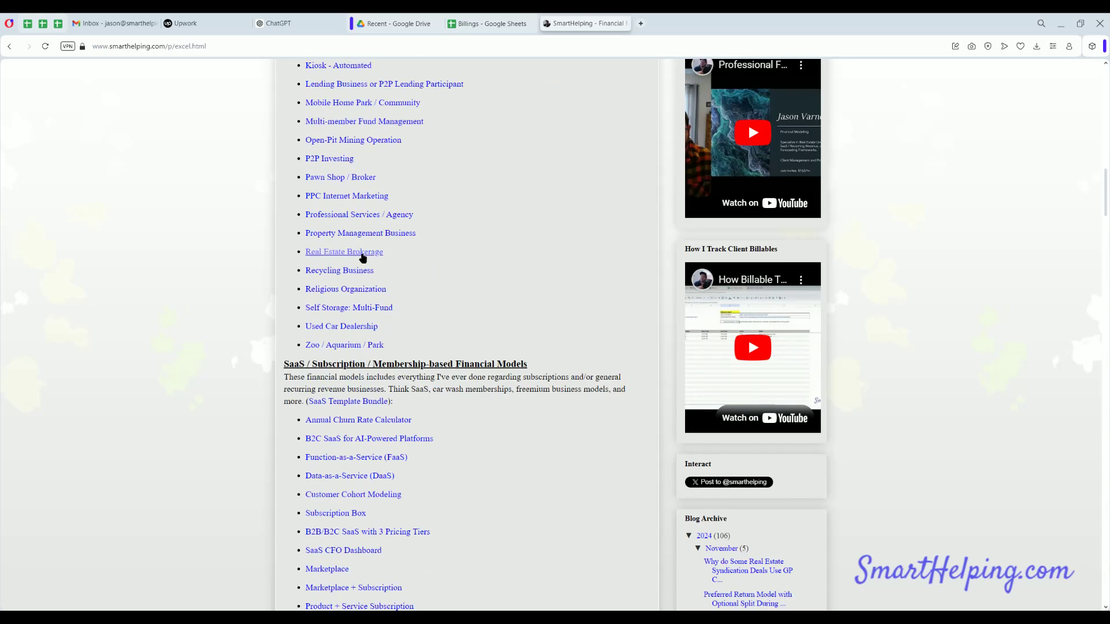
{"action": "left_click", "coordinate": [477, 26]}
{"action": "key", "text": "ctrl+Tab"}
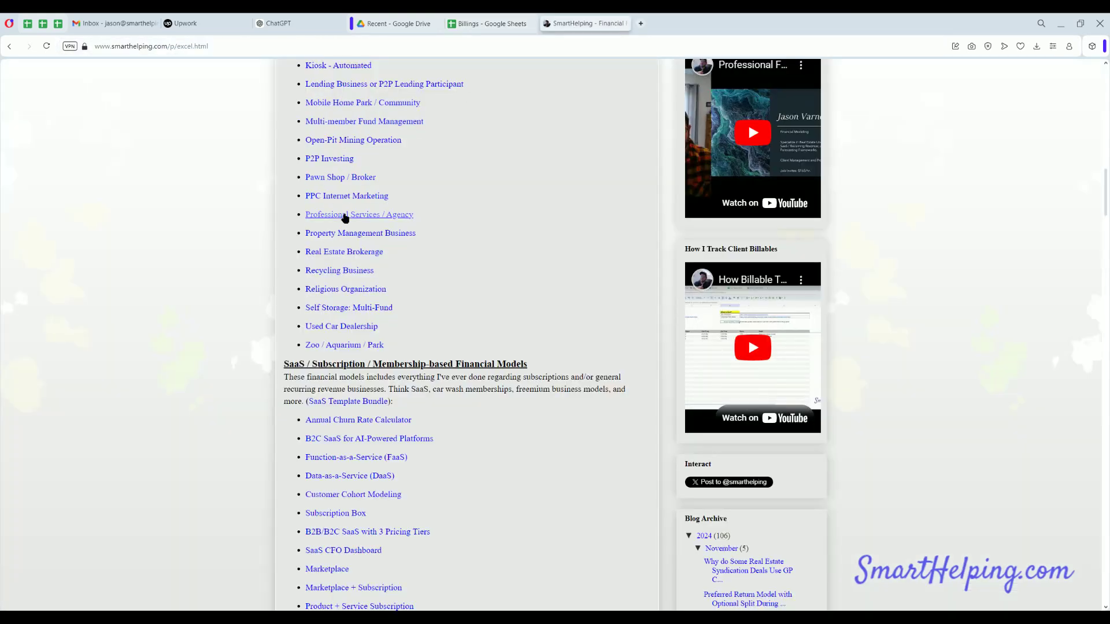
{"action": "scroll", "coordinate": [344, 232], "scroll_direction": "down", "scroll_amount": 3}
{"action": "scroll", "coordinate": [336, 247], "scroll_direction": "down", "scroll_amount": 3}
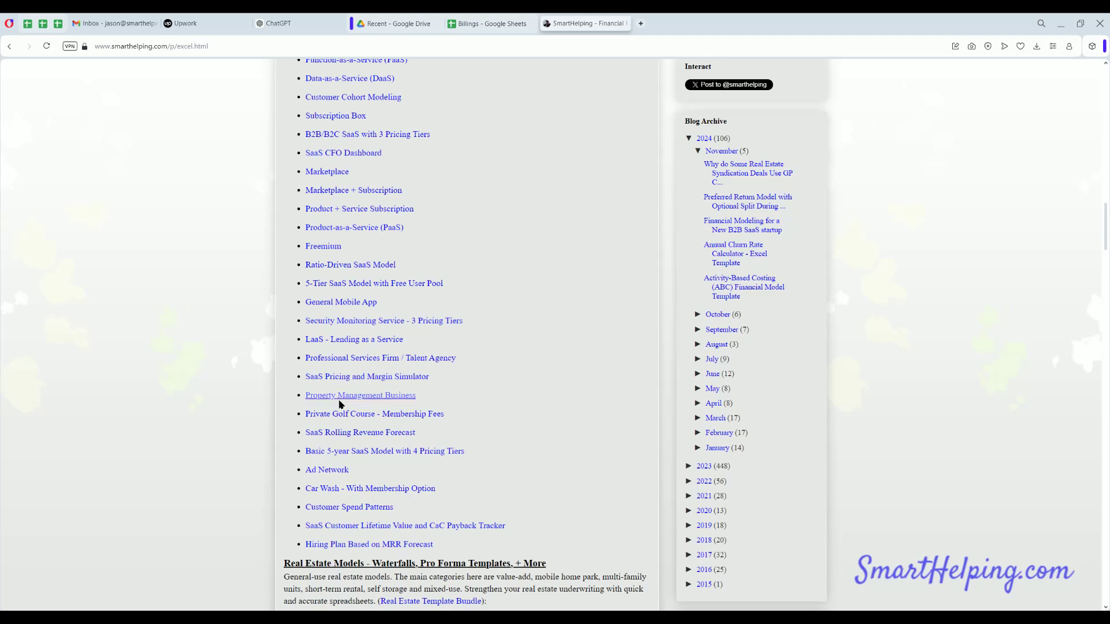
{"action": "scroll", "coordinate": [325, 287], "scroll_direction": "down", "scroll_amount": 6}
{"action": "scroll", "coordinate": [327, 288], "scroll_direction": "down", "scroll_amount": 6}
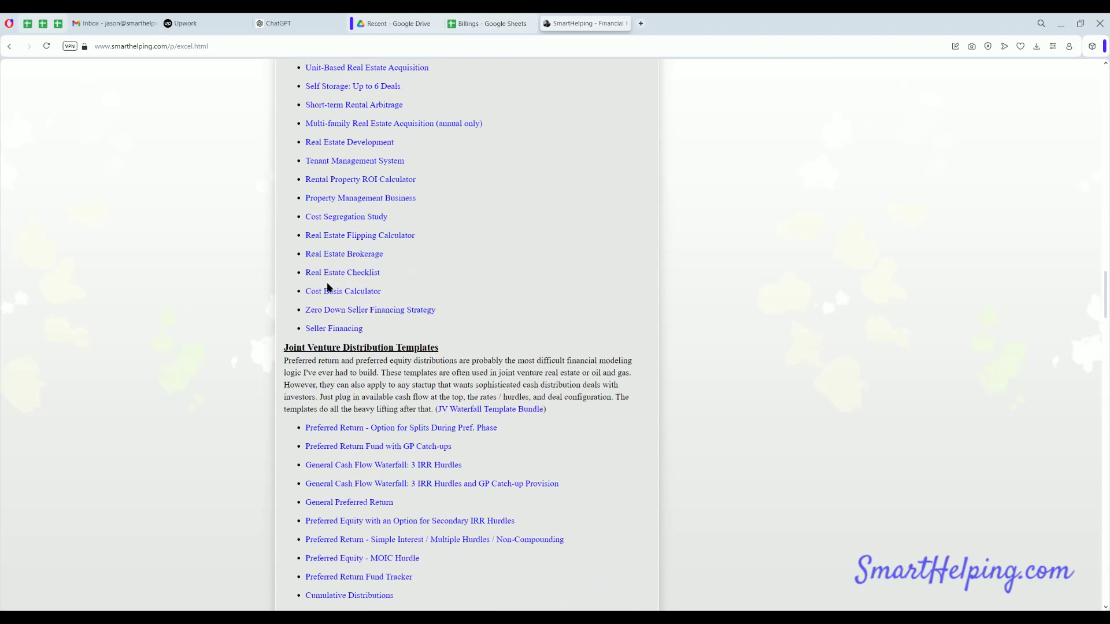
- View The Super Smart Bundle page from the Financial Model Templates introduction and return to the Financial Models page
{"action": "scroll", "coordinate": [328, 287], "scroll_direction": "up", "scroll_amount": 20}
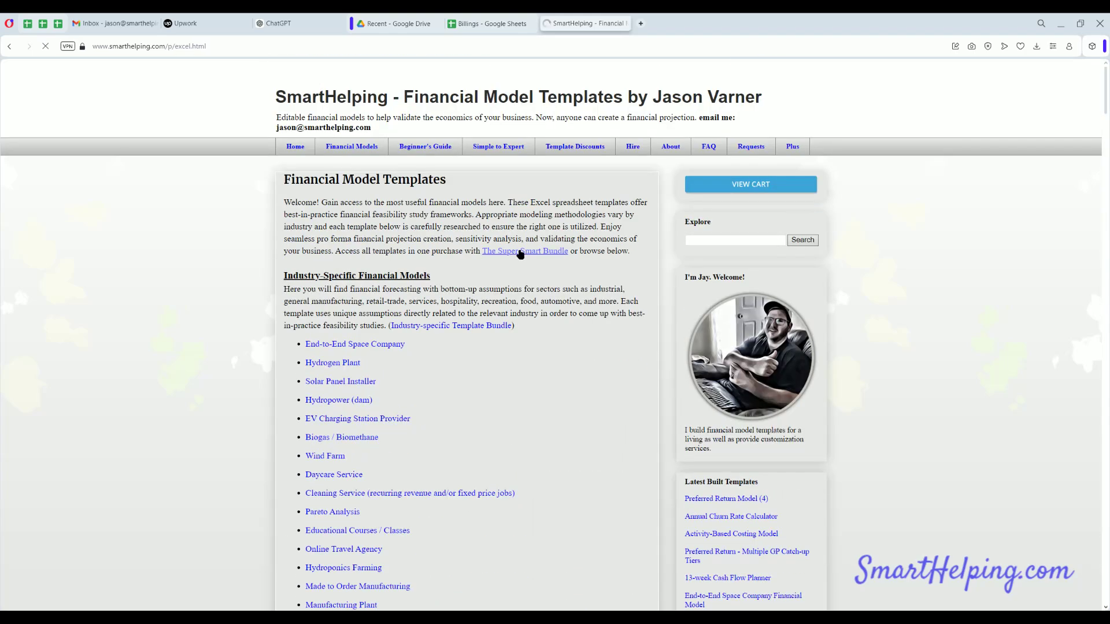
{"action": "left_click", "coordinate": [520, 251]}
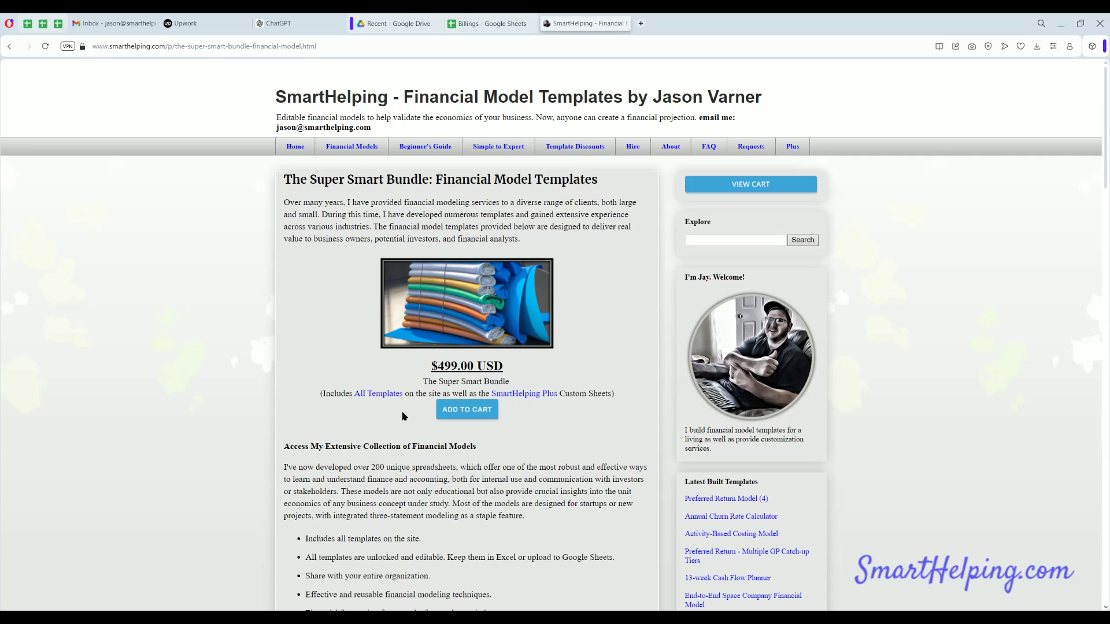
{"action": "left_click", "coordinate": [361, 148]}
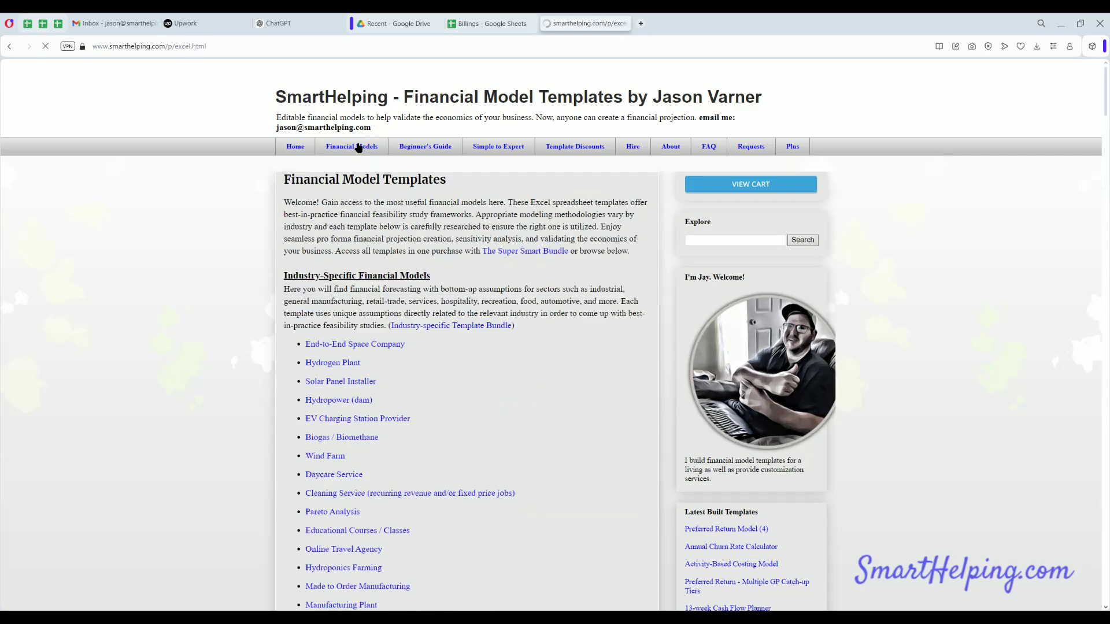
- Look through the template categories down to Sales Pipeline / KPI / Dashboard Templates and switch back to the Billings spreadsheet's Hours charts
{"action": "scroll", "coordinate": [331, 317], "scroll_direction": "down", "scroll_amount": 3}
{"action": "scroll", "coordinate": [332, 317], "scroll_direction": "down", "scroll_amount": 18}
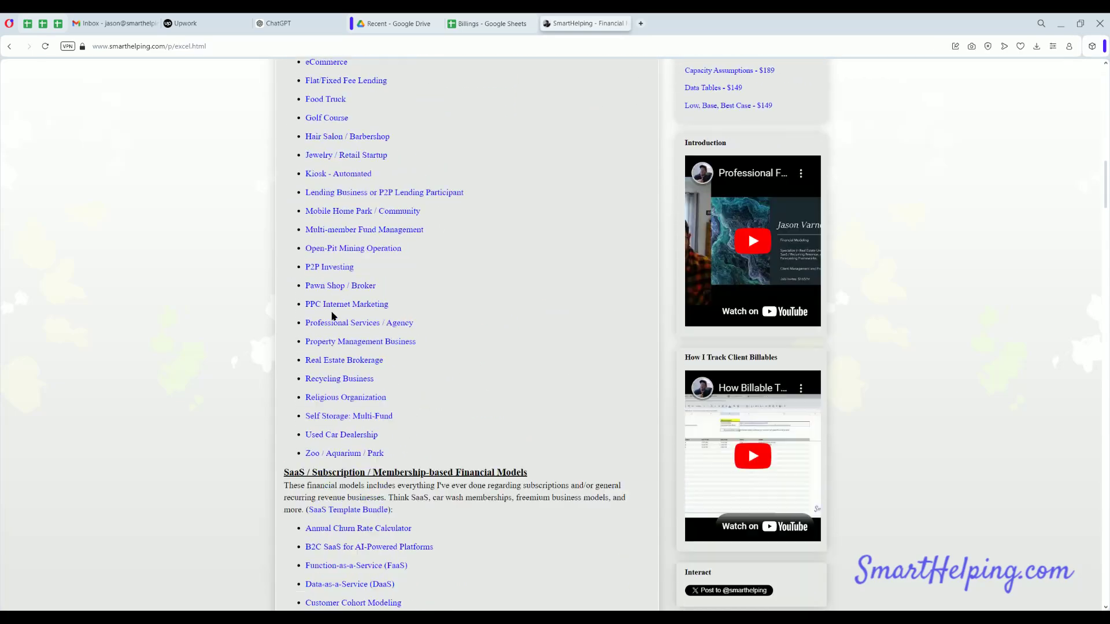
{"action": "scroll", "coordinate": [370, 379], "scroll_direction": "down", "scroll_amount": 10}
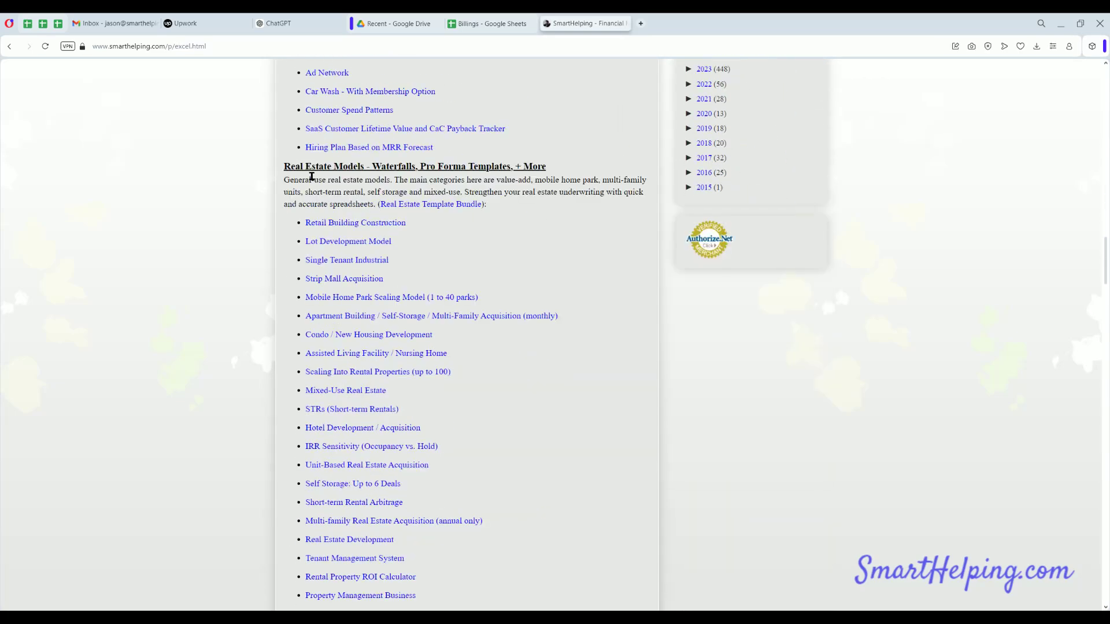
{"action": "scroll", "coordinate": [373, 330], "scroll_direction": "down", "scroll_amount": 14}
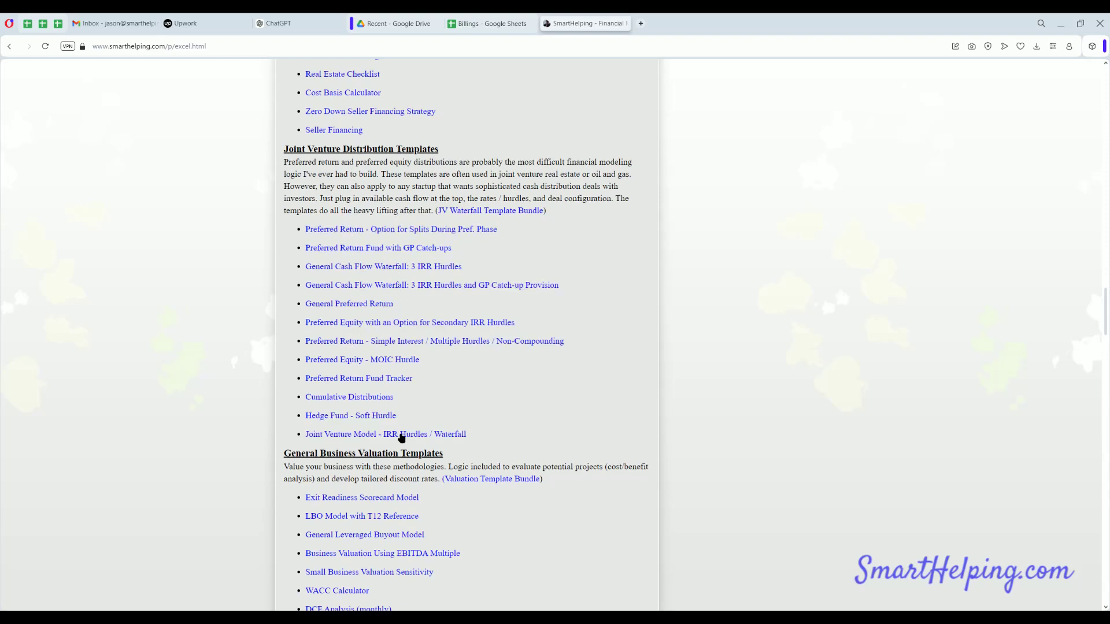
{"action": "scroll", "coordinate": [372, 355], "scroll_direction": "down", "scroll_amount": 3}
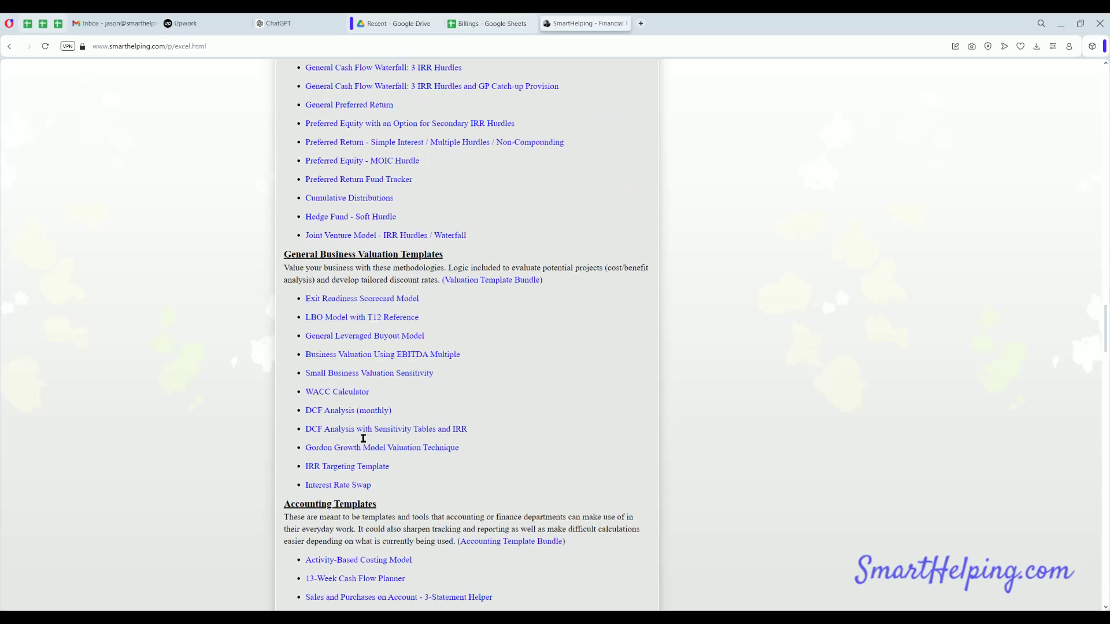
{"action": "scroll", "coordinate": [363, 437], "scroll_direction": "down", "scroll_amount": 6}
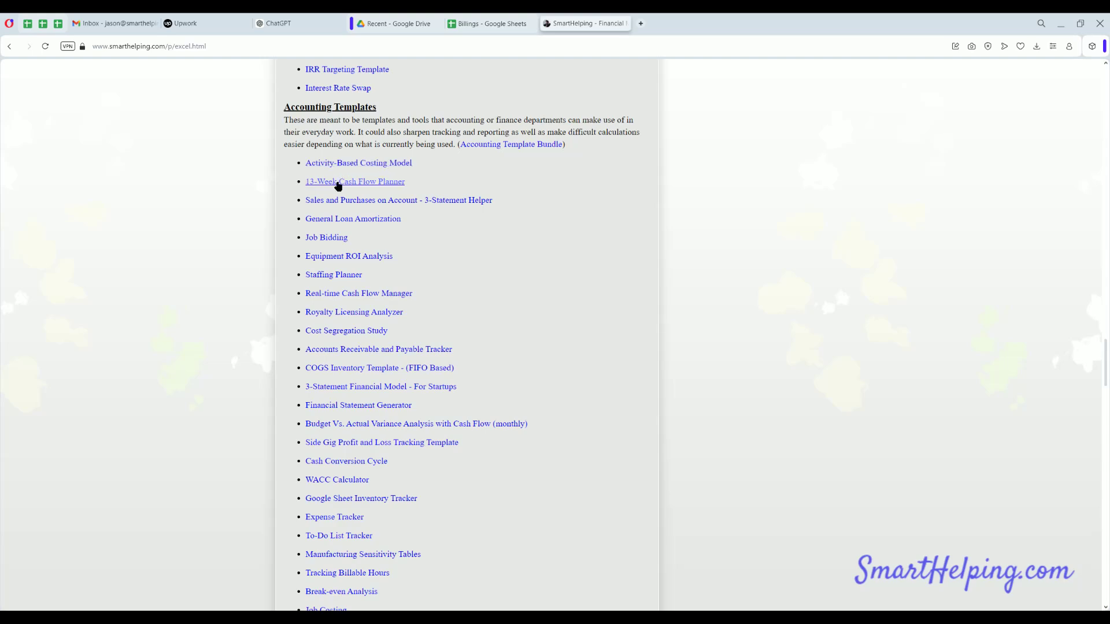
{"action": "scroll", "coordinate": [355, 226], "scroll_direction": "down", "scroll_amount": 4}
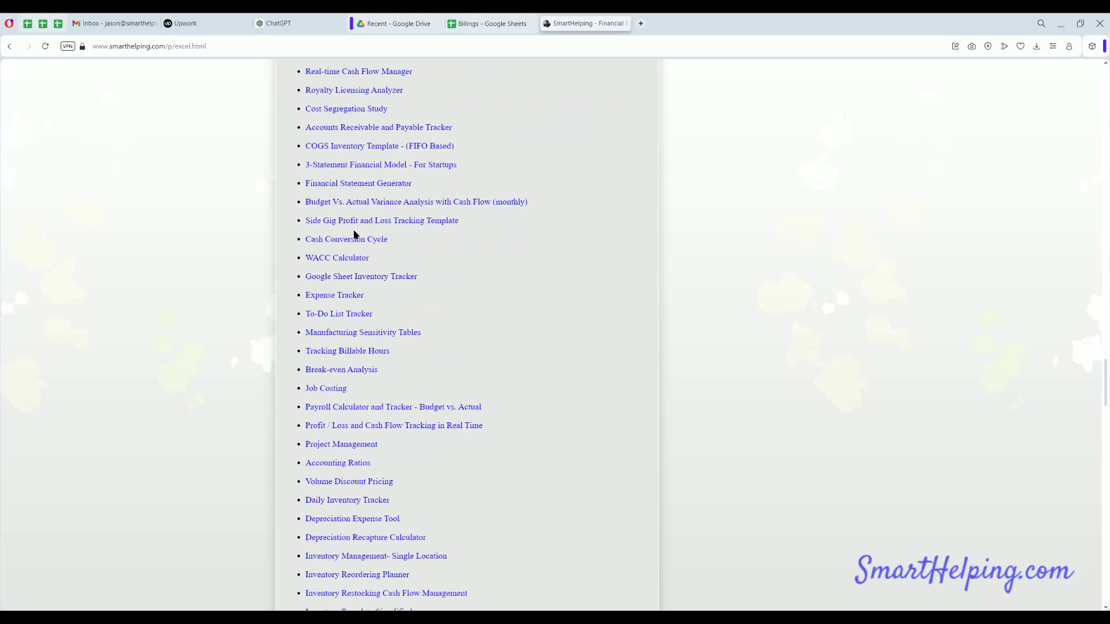
{"action": "scroll", "coordinate": [354, 232], "scroll_direction": "down", "scroll_amount": 10}
{"action": "scroll", "coordinate": [347, 215], "scroll_direction": "down", "scroll_amount": 6}
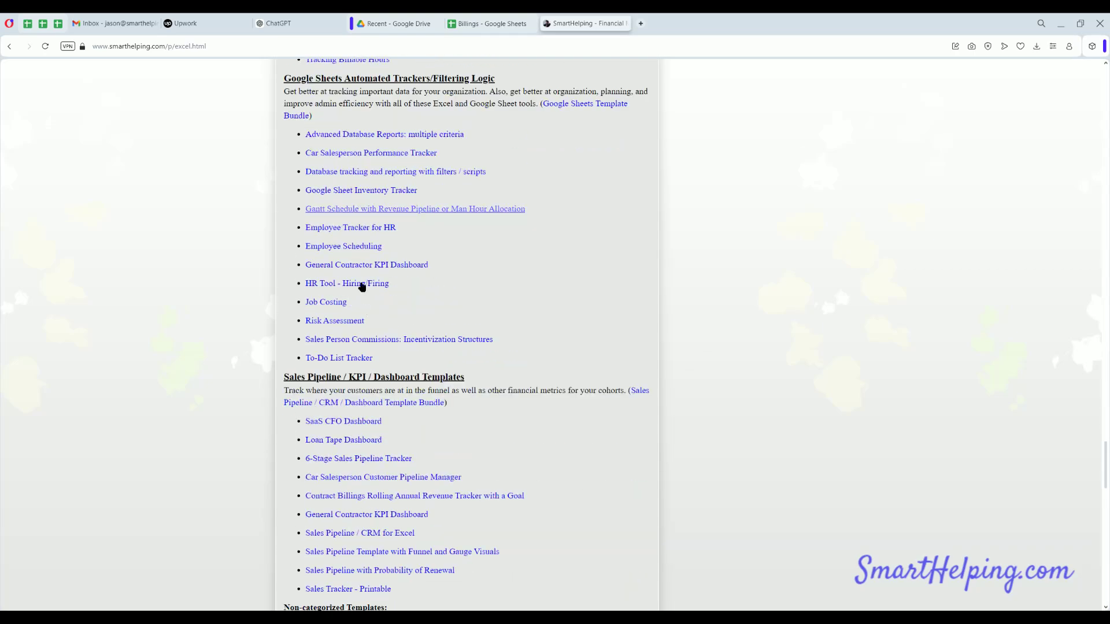
{"action": "scroll", "coordinate": [361, 286], "scroll_direction": "up", "scroll_amount": 20}
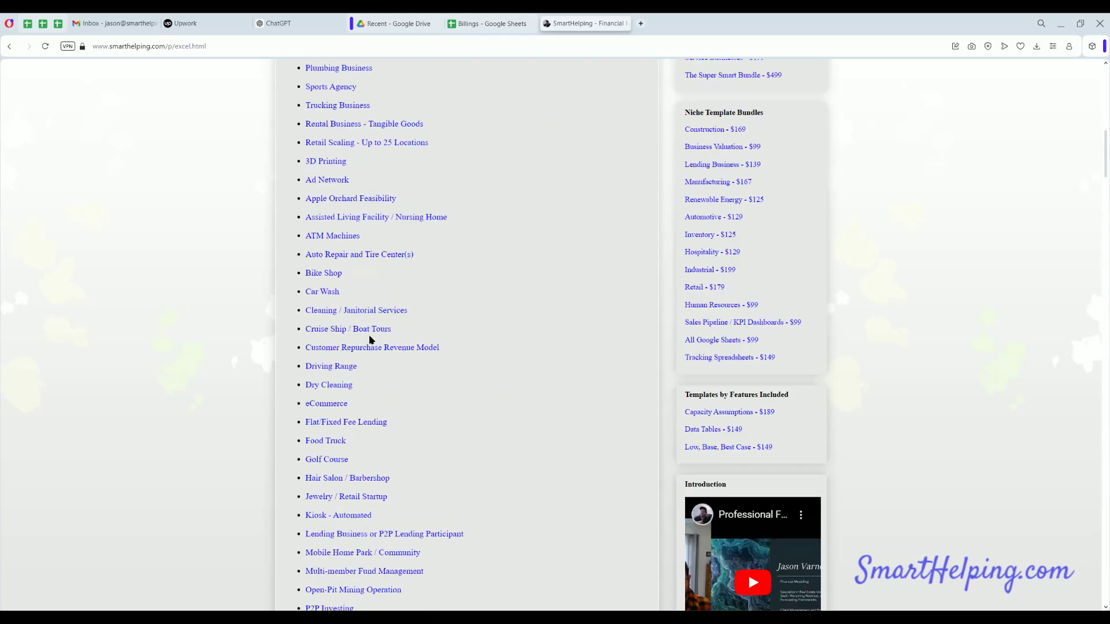
{"action": "scroll", "coordinate": [370, 340], "scroll_direction": "up", "scroll_amount": 12}
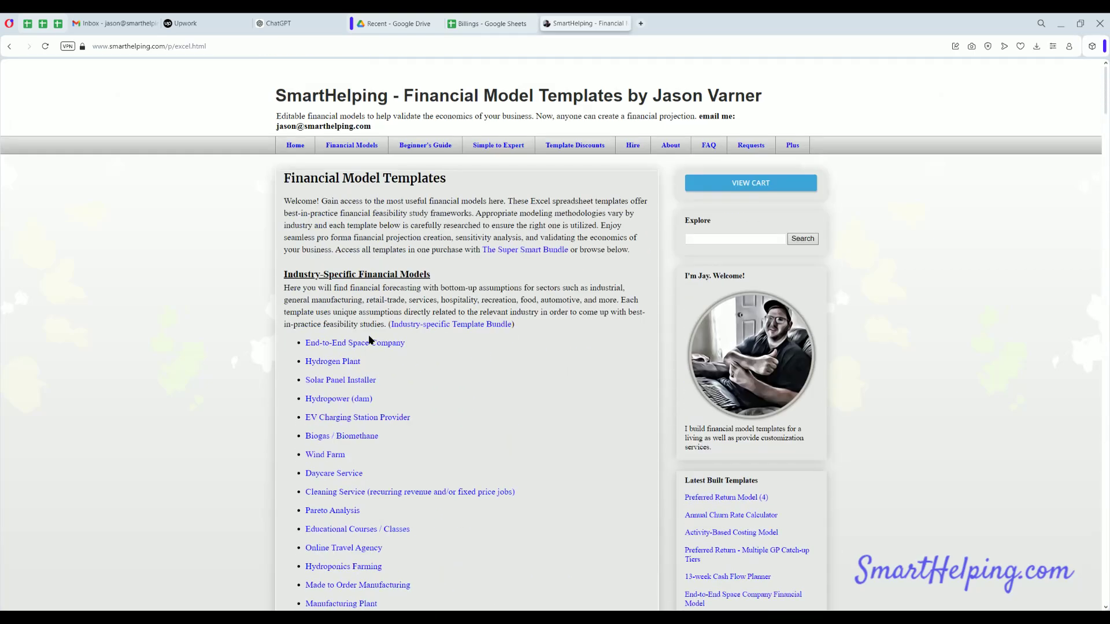
{"action": "left_click", "coordinate": [487, 24]}
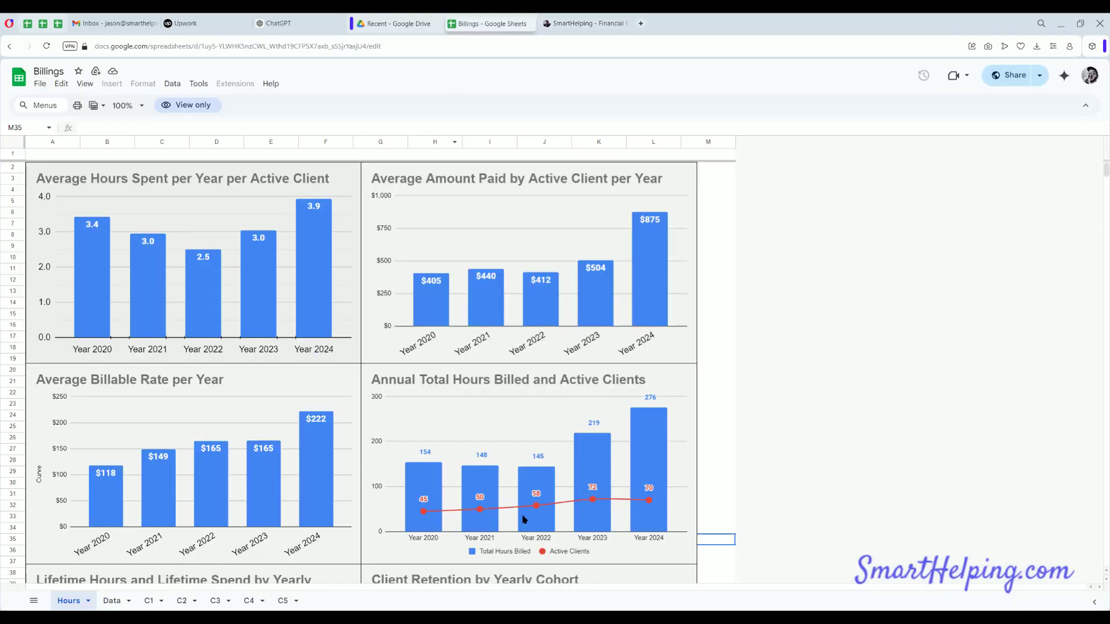